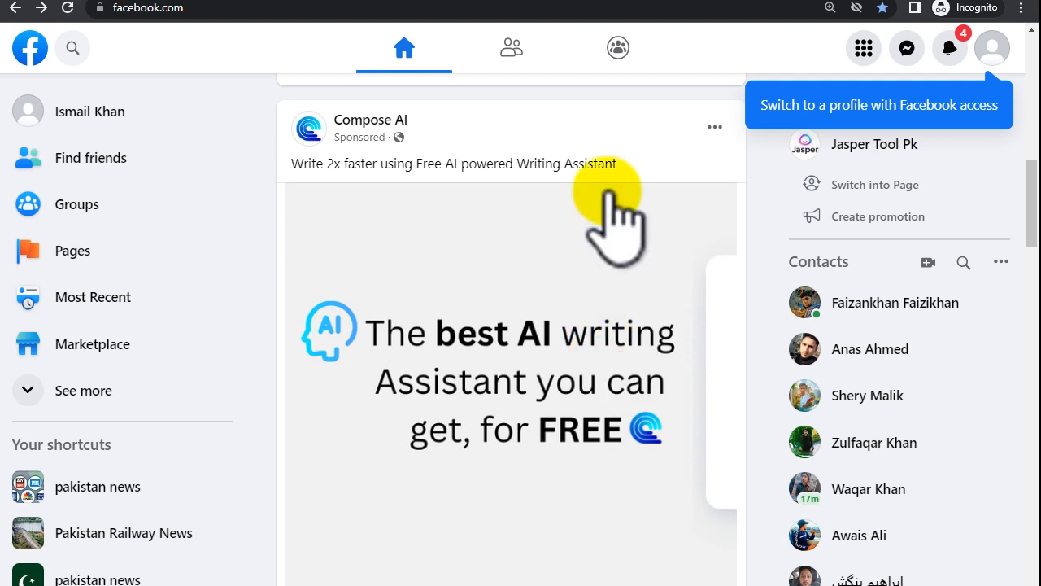
- Open the Jasper Tool Pk page in Meta Business Suite and dismiss the regional privacy alert
{"action": "left_click", "coordinate": [96, 251]}
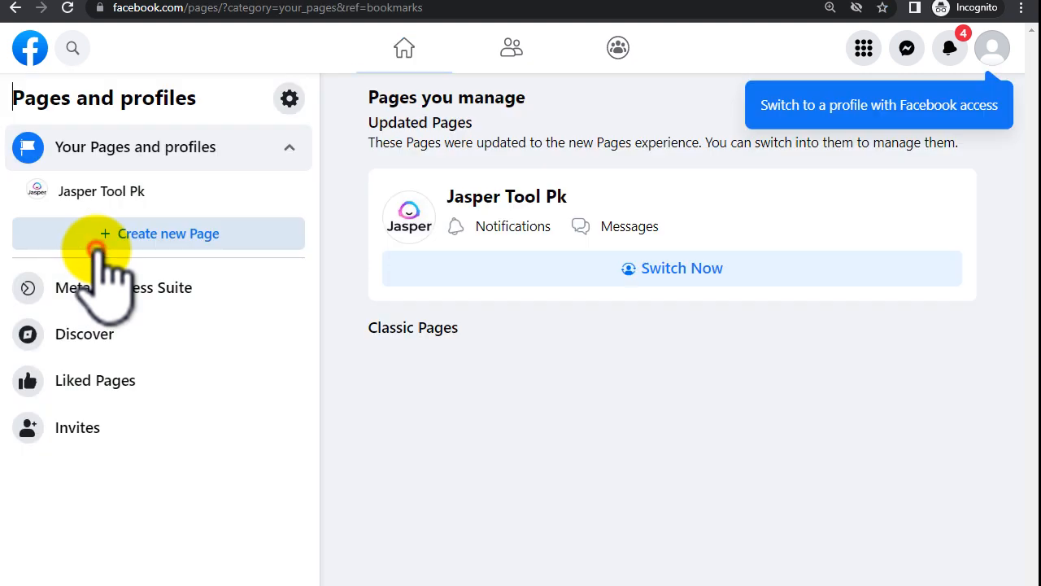
{"action": "left_click", "coordinate": [94, 195]}
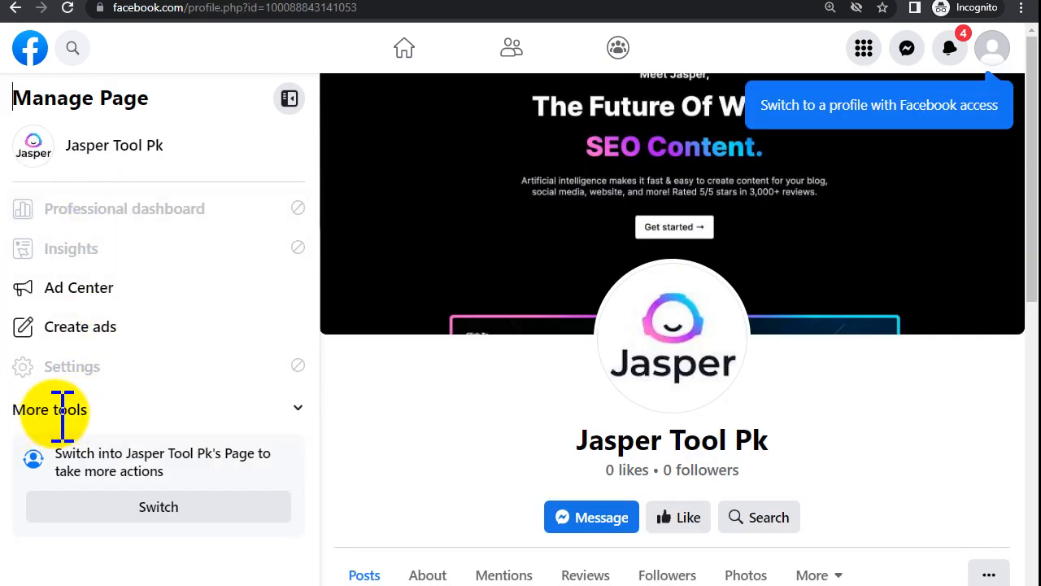
{"action": "left_click", "coordinate": [298, 409]}
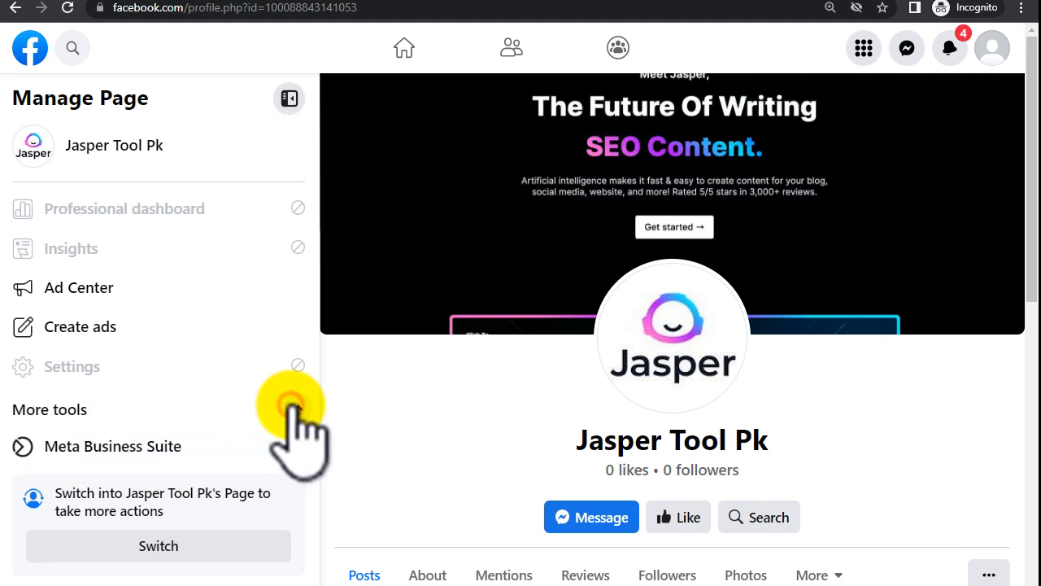
{"action": "left_click", "coordinate": [130, 449]}
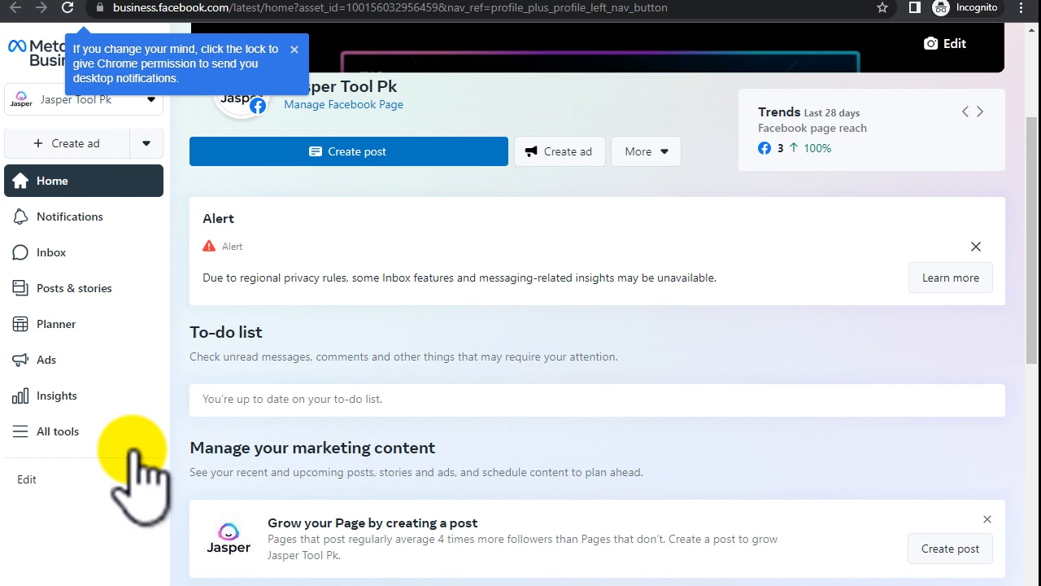
{"action": "left_click", "coordinate": [977, 246]}
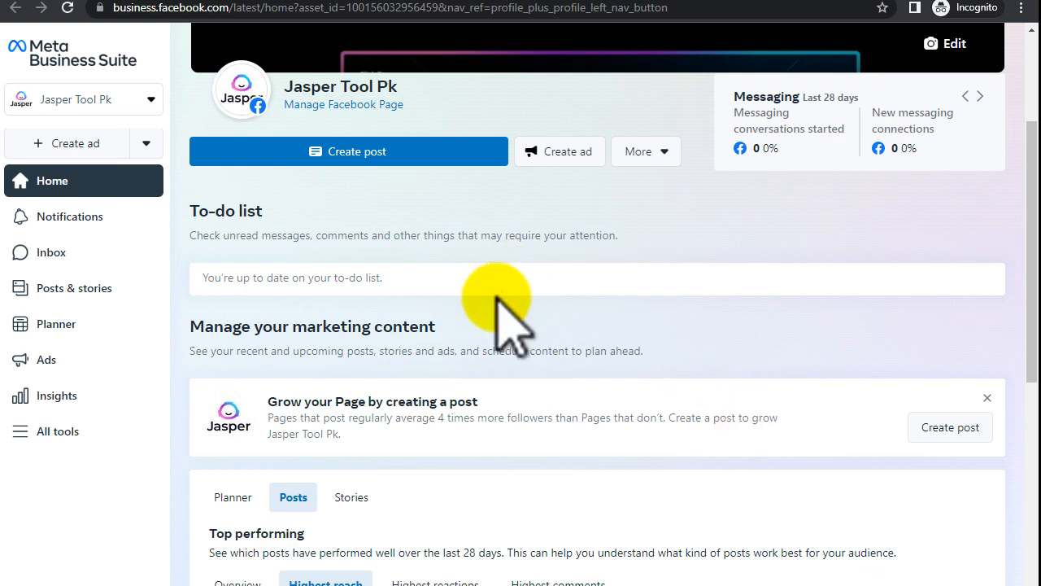
- Compare the content creation options on the Jasper Tool Pk and It4all home pages, looking for reel creation
{"action": "scroll", "coordinate": [504, 313], "scroll_direction": "up", "scroll_amount": 3}
{"action": "scroll", "coordinate": [500, 296], "scroll_direction": "down", "scroll_amount": 3}
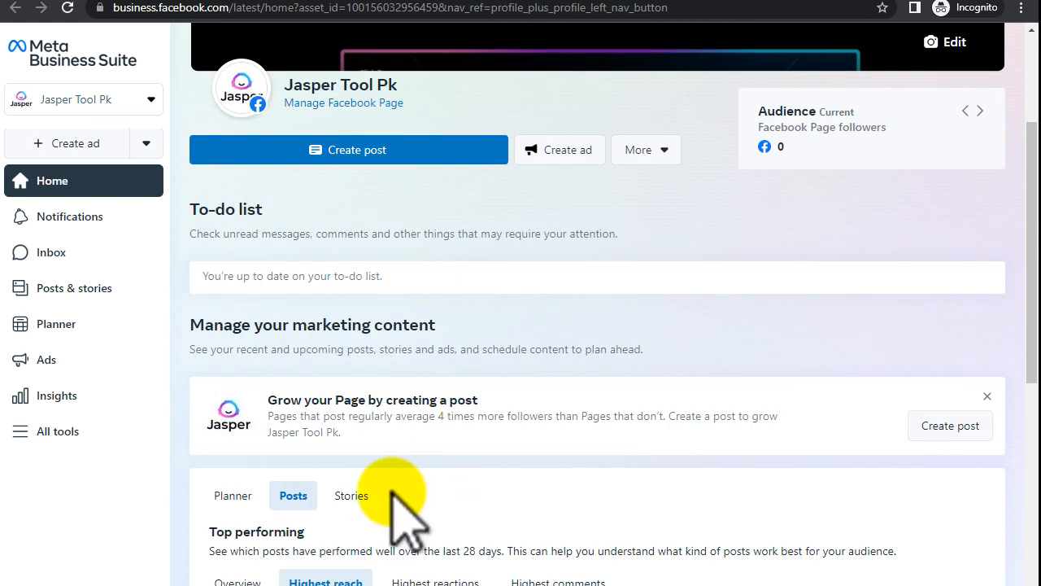
{"action": "scroll", "coordinate": [691, 477], "scroll_direction": "up", "scroll_amount": 3}
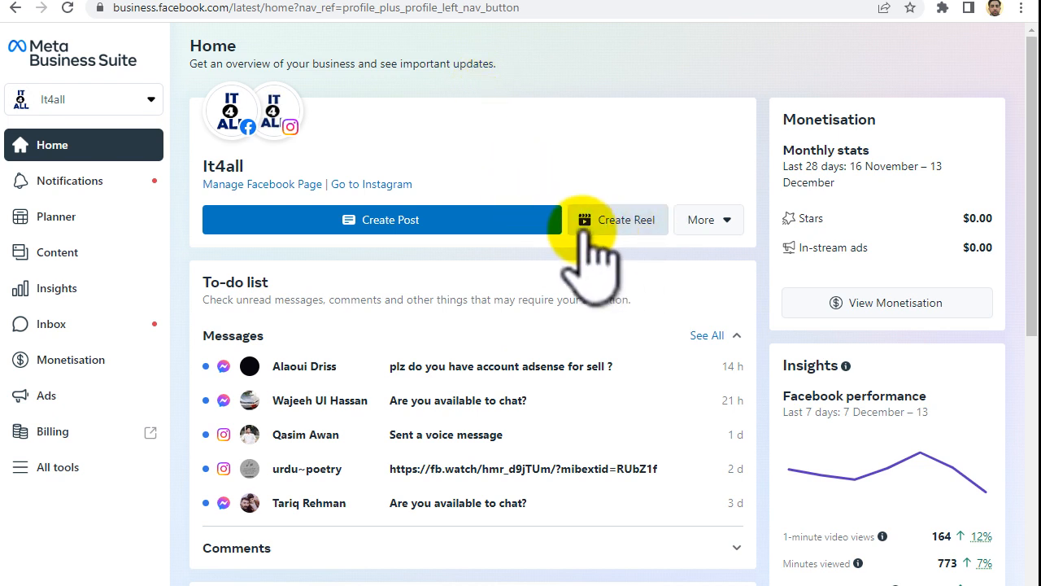
{"action": "left_click", "coordinate": [626, 224]}
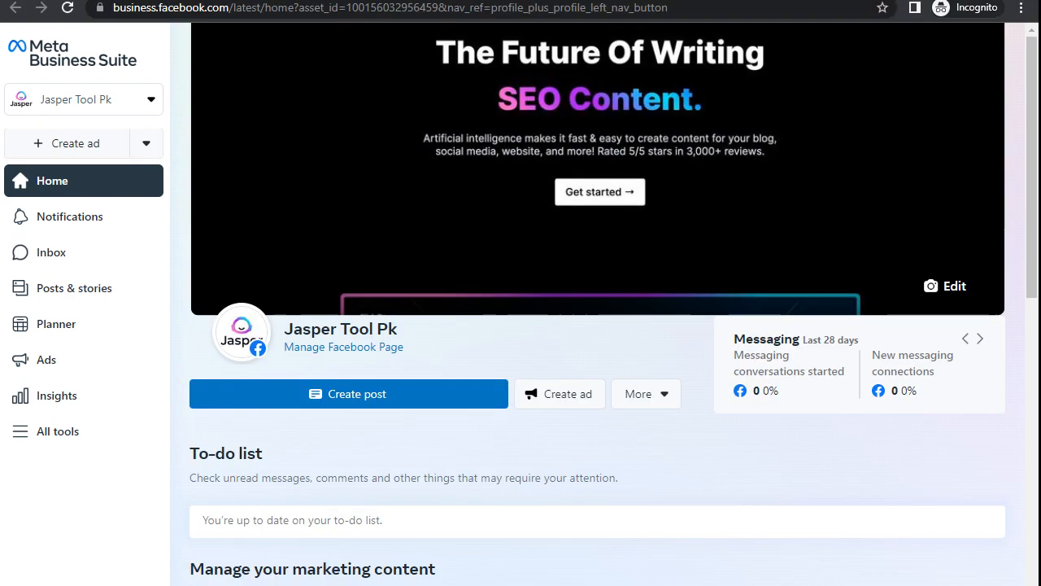
{"action": "scroll", "coordinate": [486, 414], "scroll_direction": "down", "scroll_amount": 2}
{"action": "scroll", "coordinate": [487, 415], "scroll_direction": "down", "scroll_amount": 1}
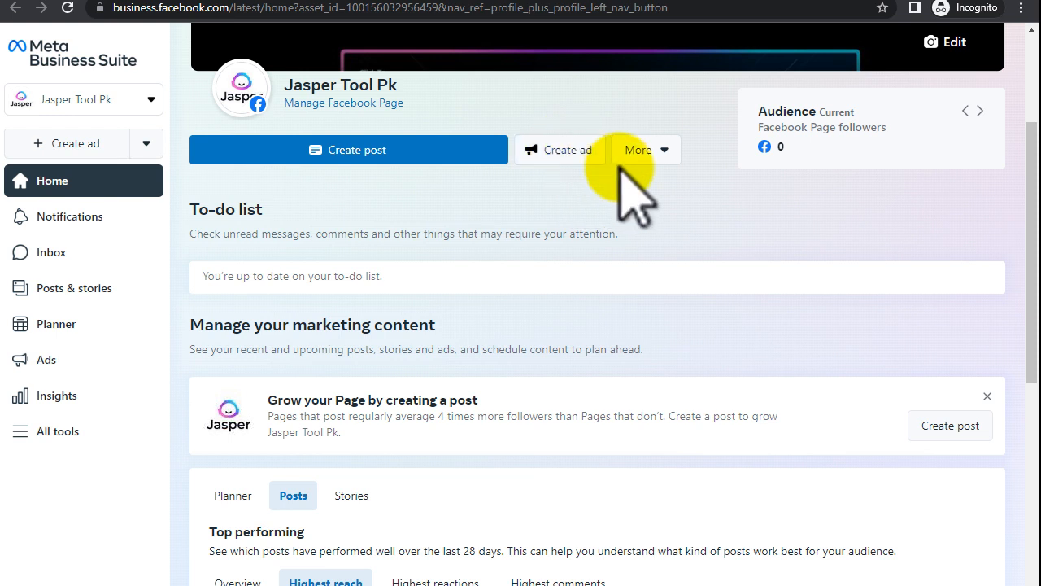
{"action": "left_click", "coordinate": [663, 153]}
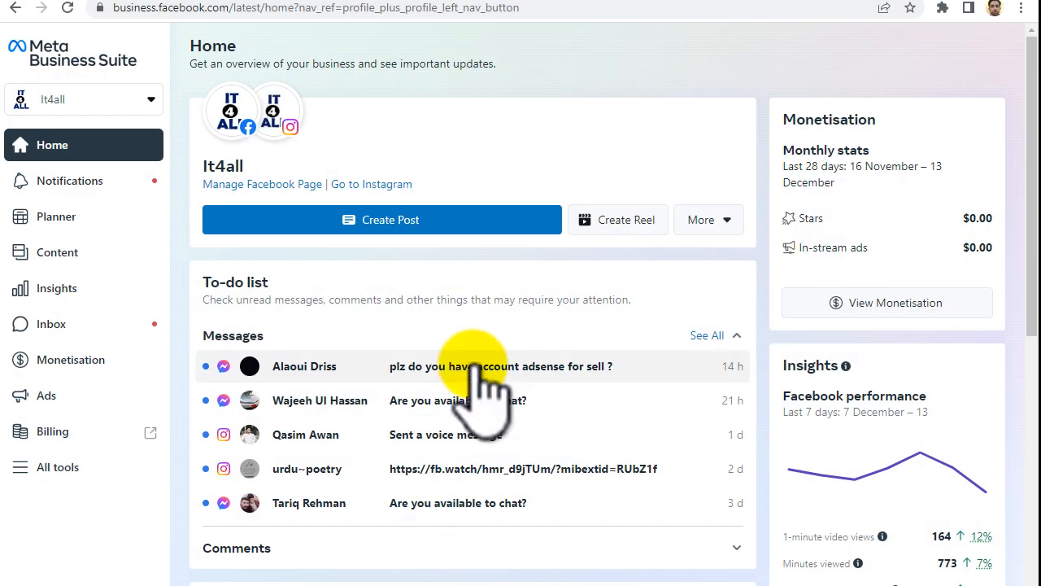
- Start creating a new reel for the It4all page and review the media upload instruction
{"action": "left_click", "coordinate": [626, 220]}
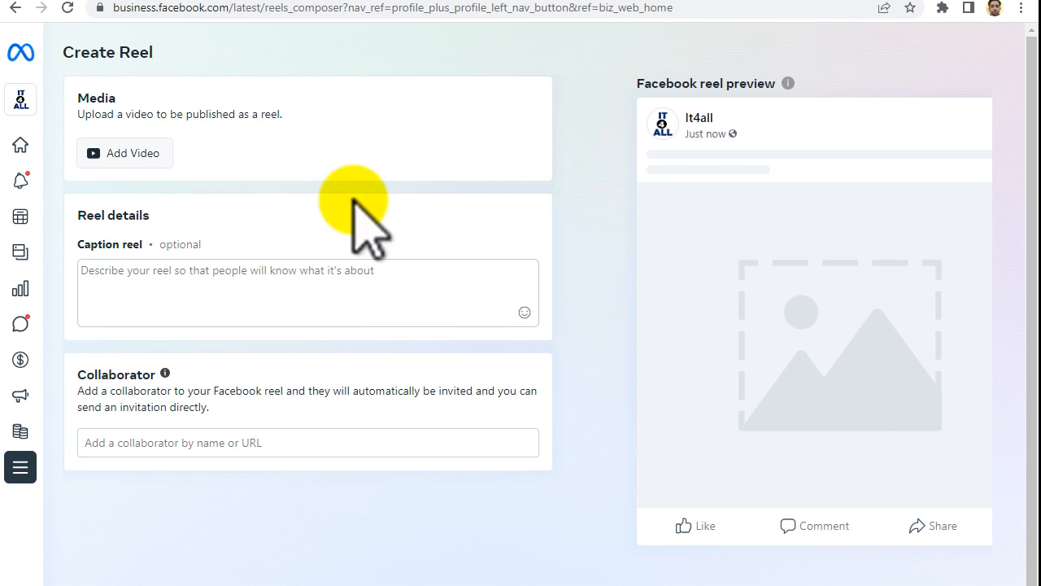
{"action": "left_click_drag", "start_coordinate": [88, 113], "coordinate": [276, 113]}
{"action": "left_click", "coordinate": [180, 113]}
{"action": "left_click", "coordinate": [150, 111]}
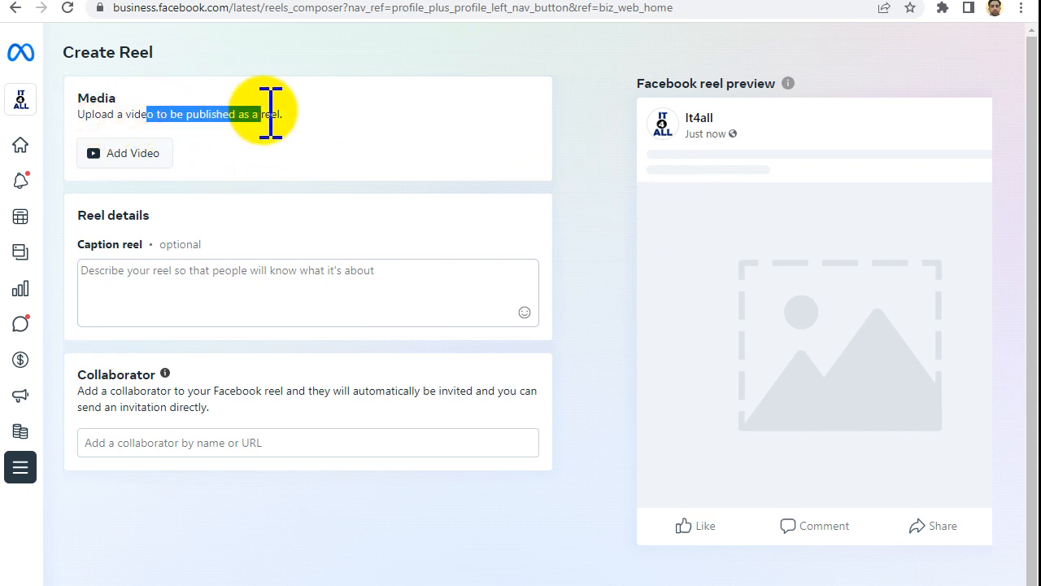
{"action": "left_click", "coordinate": [212, 113]}
- Add the video "How to earn from freelancing.mp4" from the Desktop to the reel, and mute and pause its preview
{"action": "left_click", "coordinate": [126, 153]}
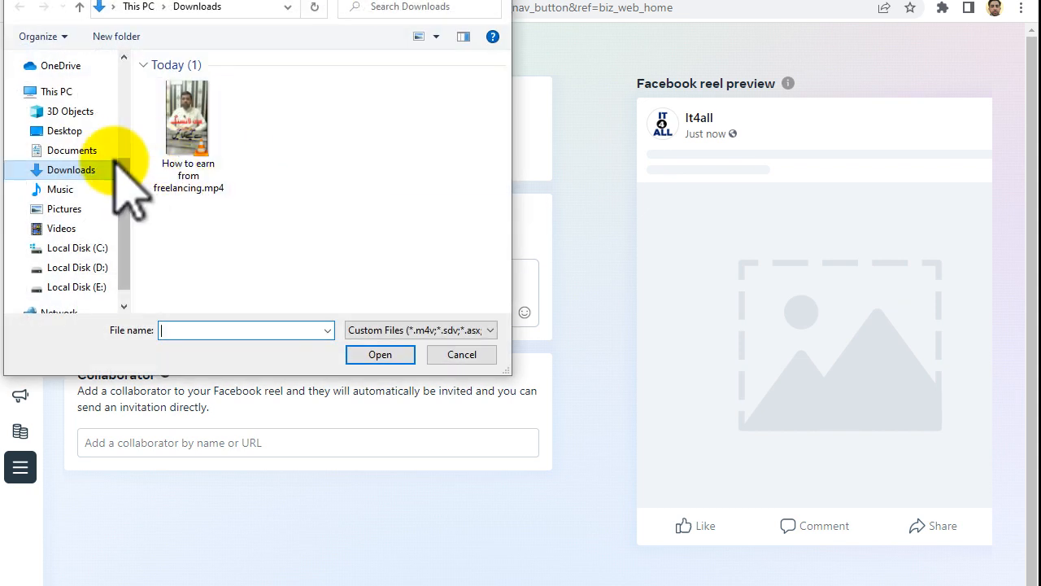
{"action": "left_click", "coordinate": [65, 132]}
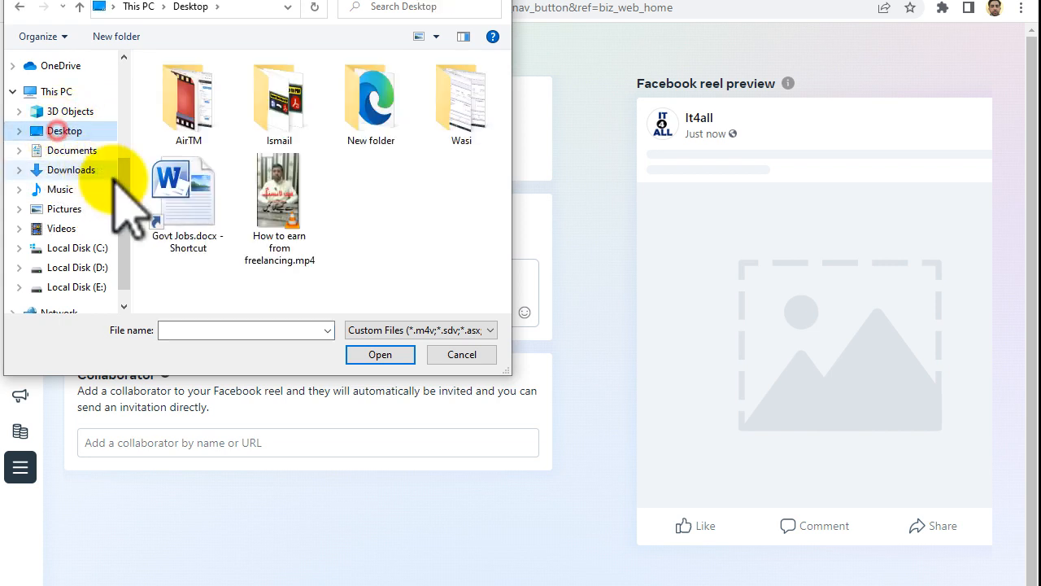
{"action": "left_click", "coordinate": [273, 207]}
{"action": "double_click", "coordinate": [270, 204]}
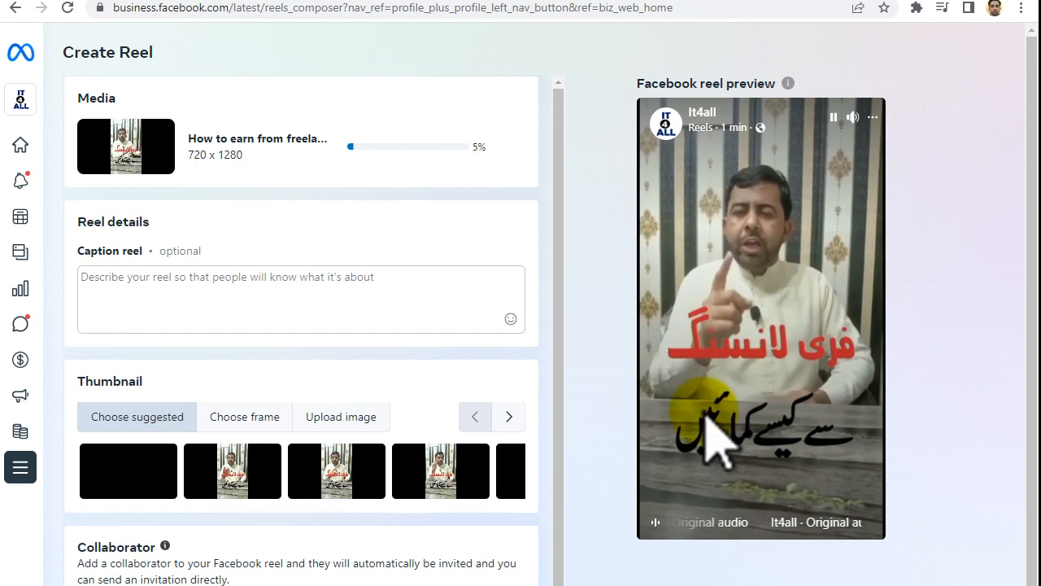
{"action": "left_click", "coordinate": [857, 118]}
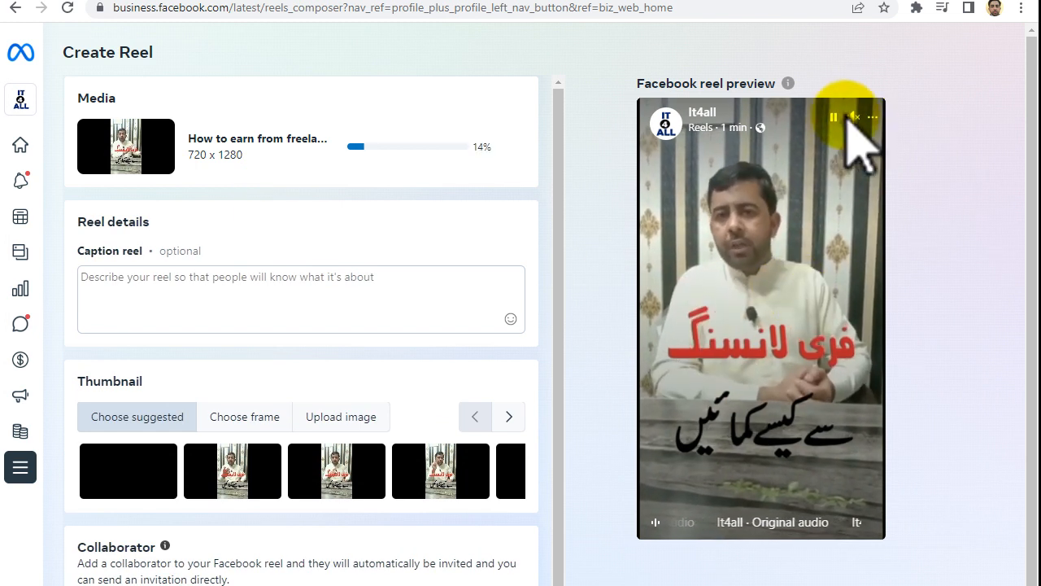
{"action": "left_click", "coordinate": [835, 118]}
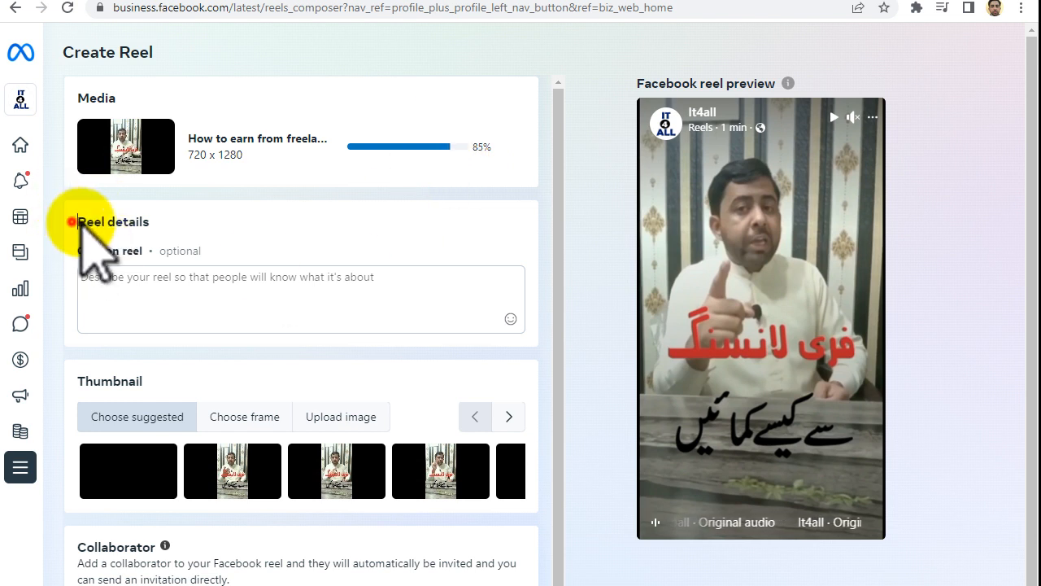
- Enter "how to earn from freelancing" as the reel's caption
{"action": "left_click_drag", "start_coordinate": [76, 222], "coordinate": [153, 222]}
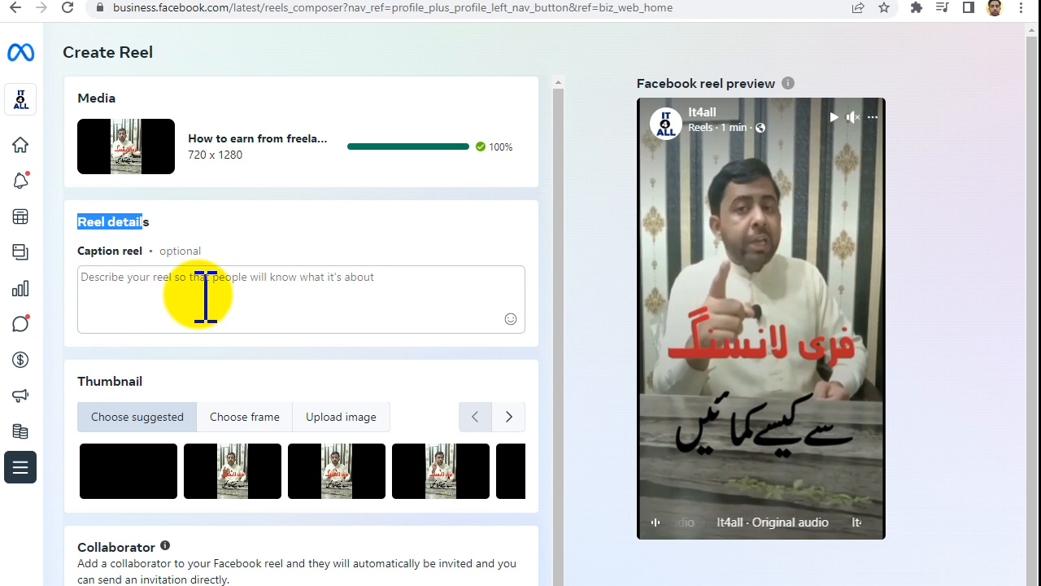
{"action": "left_click", "coordinate": [205, 297]}
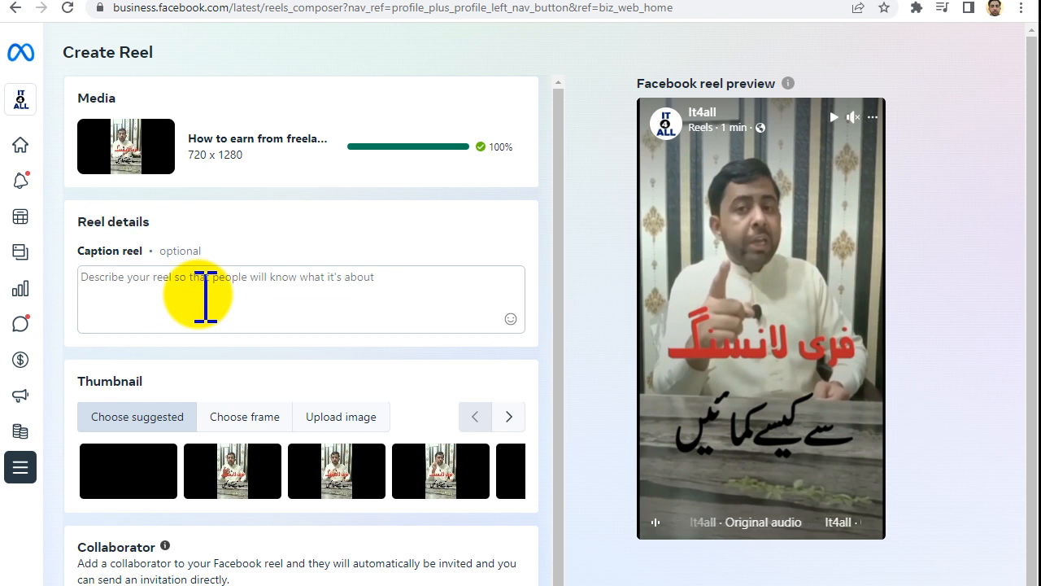
{"action": "type", "text": "how o"}
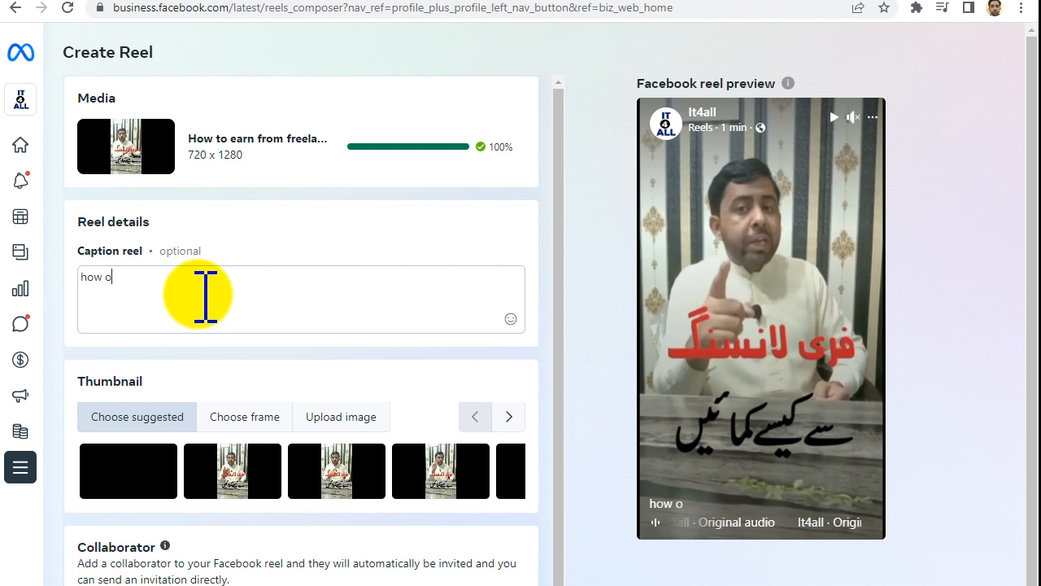
{"action": "key", "text": "BackSpace"}
{"action": "type", "text": "to earn from f"}
{"action": "key", "text": "BackSpace"}
{"action": "key", "text": "BackSpace"}
{"action": "type", "text": "freelancing"}
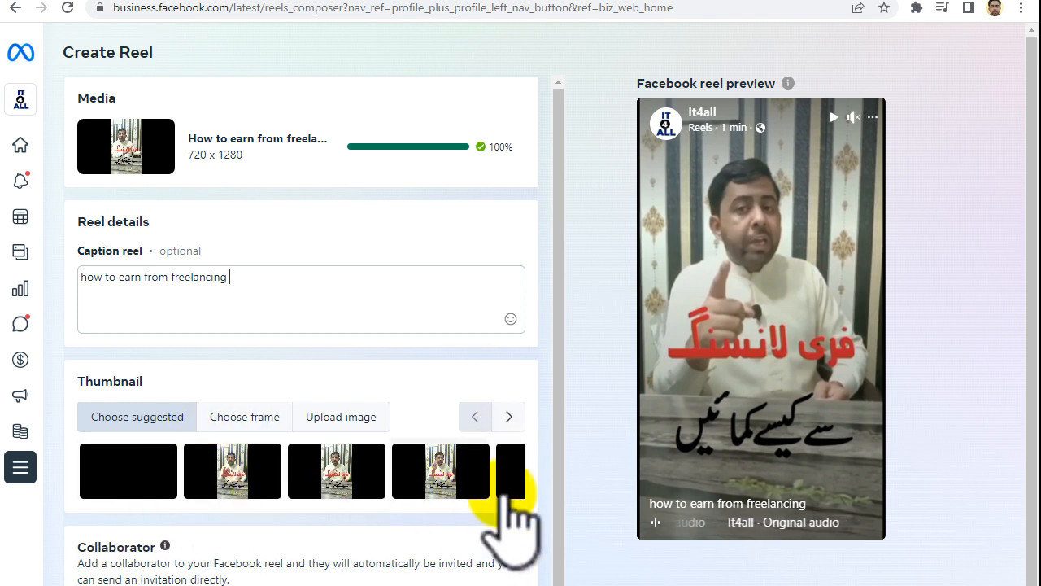
- Try several suggested thumbnails for the reel, ending on the second one
{"action": "left_click", "coordinate": [354, 476]}
{"action": "left_click", "coordinate": [440, 480]}
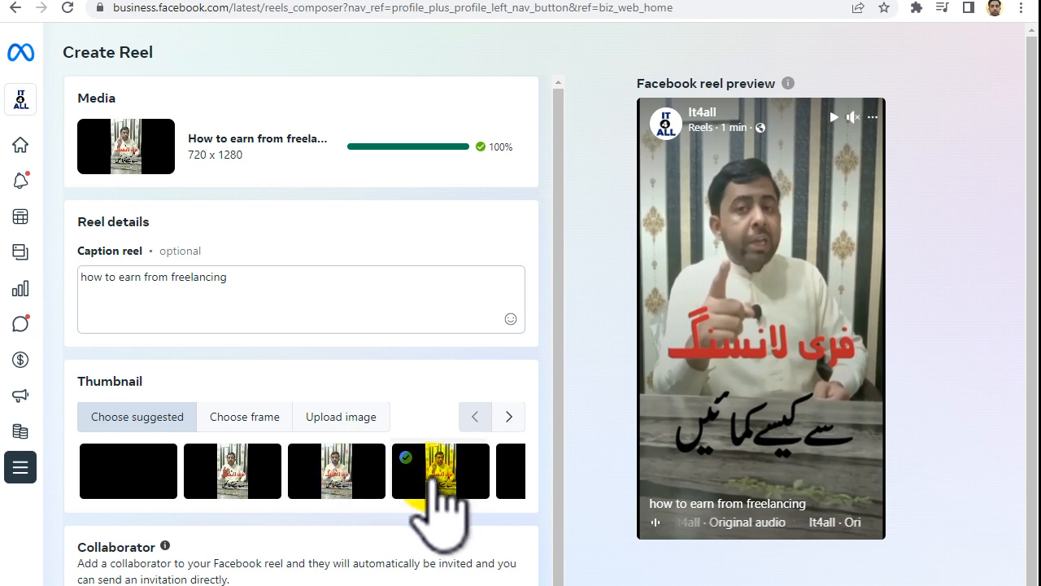
{"action": "left_click", "coordinate": [232, 463]}
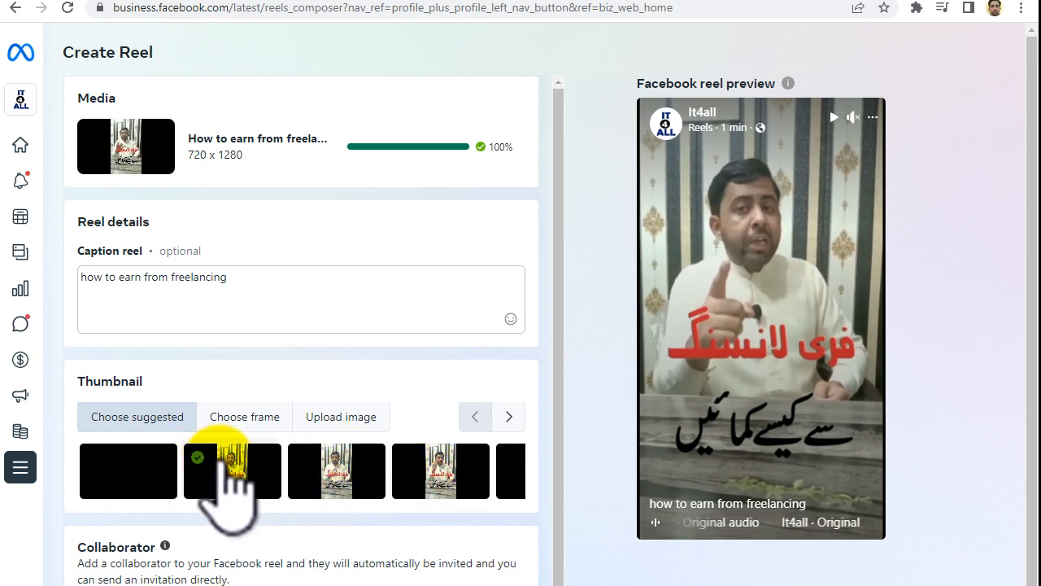
- Choose the video frame at 00:00:29 as the reel's thumbnail and save it
{"action": "left_click", "coordinate": [245, 415]}
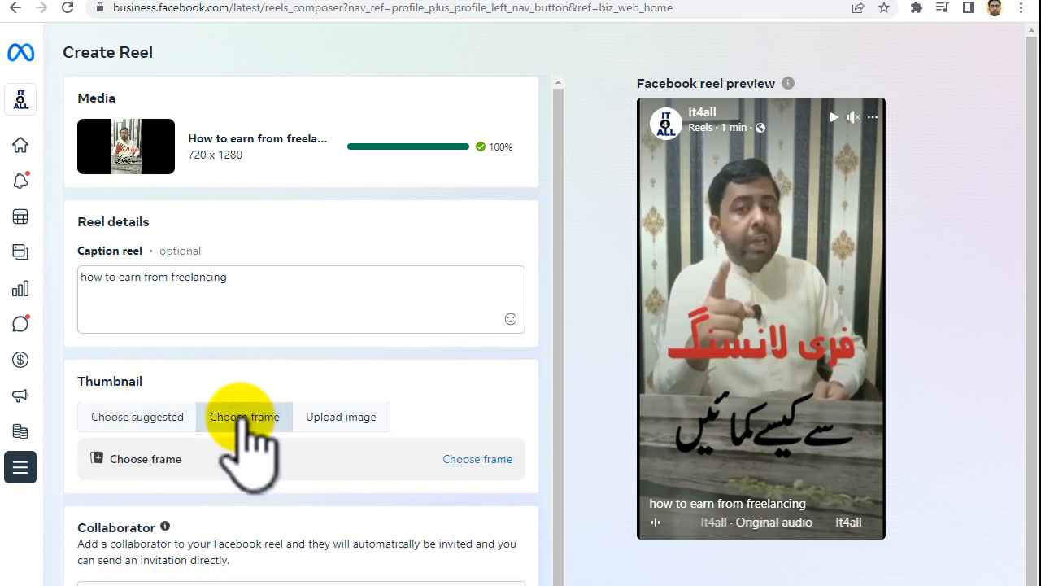
{"action": "left_click", "coordinate": [467, 459]}
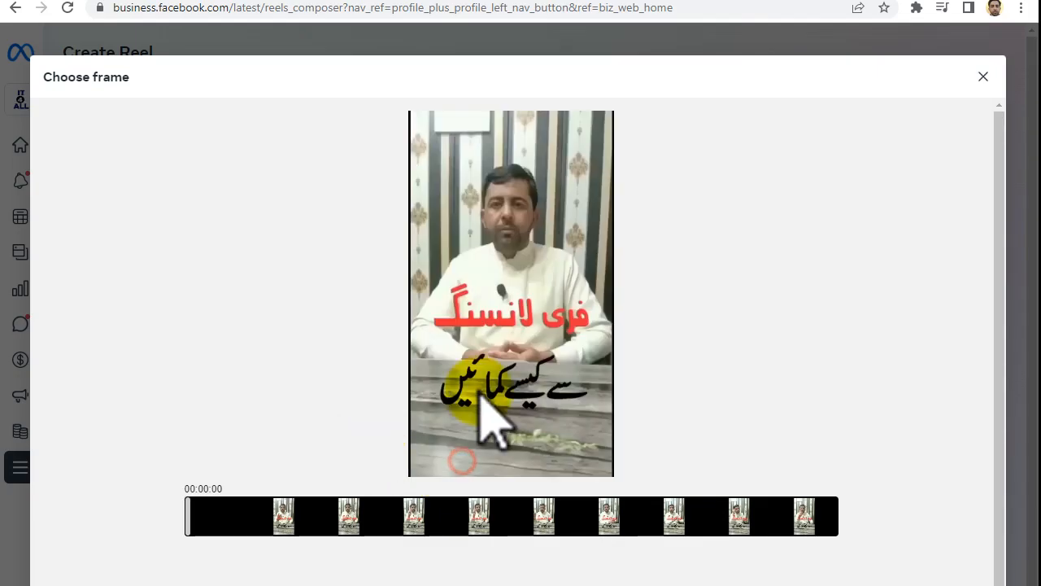
{"action": "left_click_drag", "start_coordinate": [779, 530], "coordinate": [804, 523]}
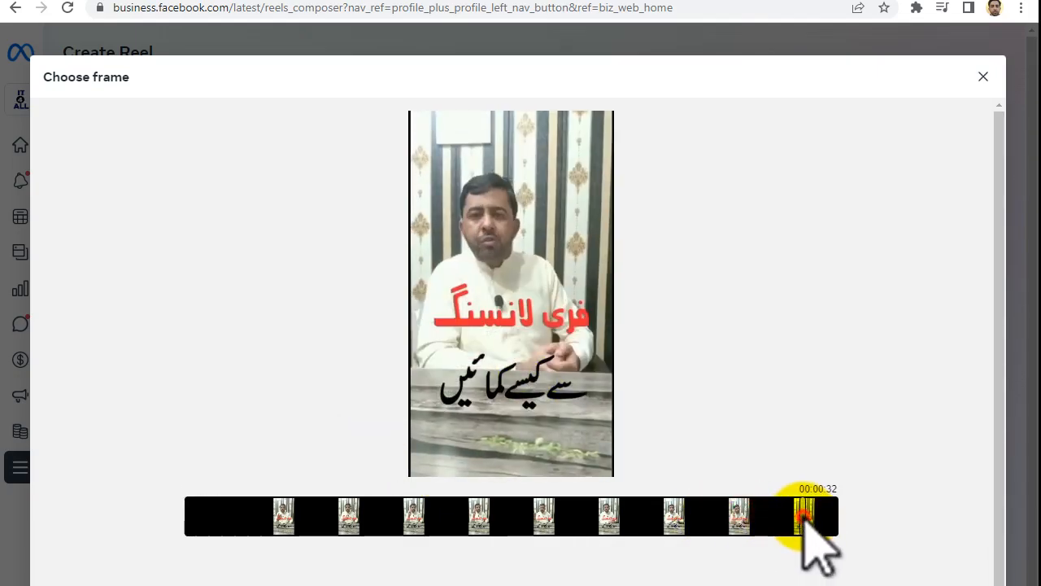
{"action": "scroll", "coordinate": [806, 520], "scroll_direction": "down", "scroll_amount": 1}
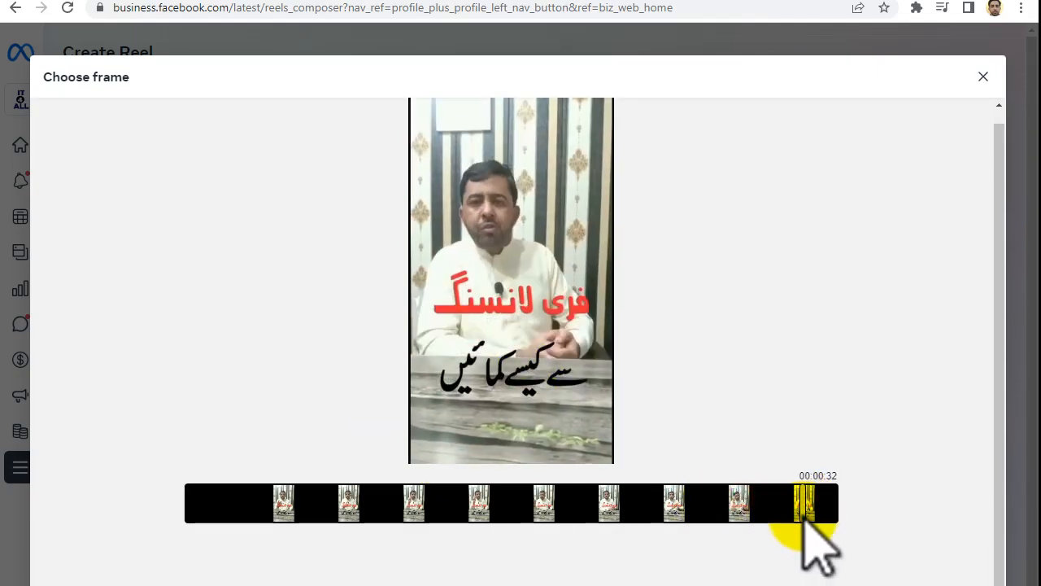
{"action": "left_click", "coordinate": [747, 511]}
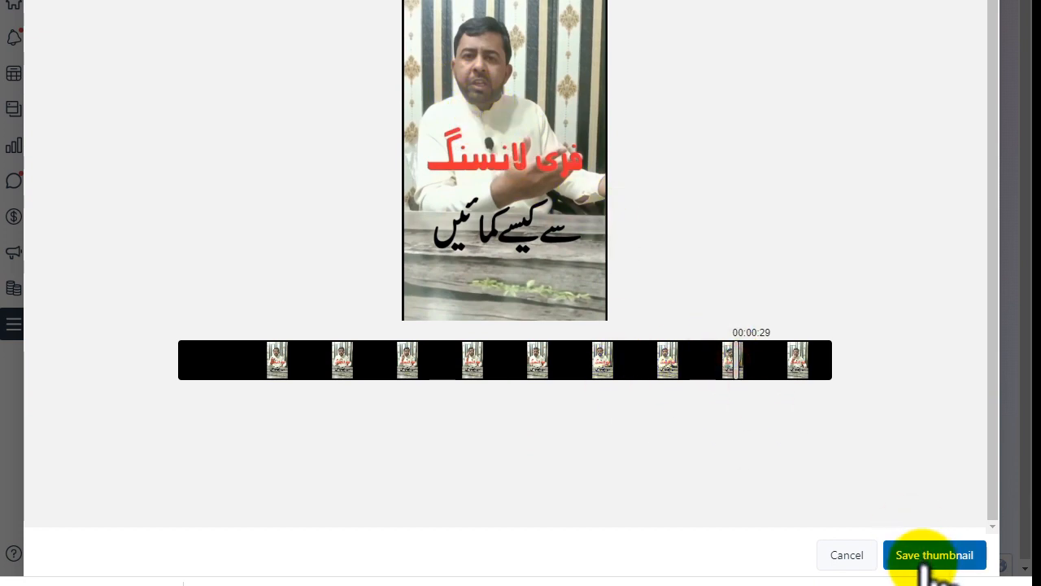
{"action": "left_click", "coordinate": [932, 555]}
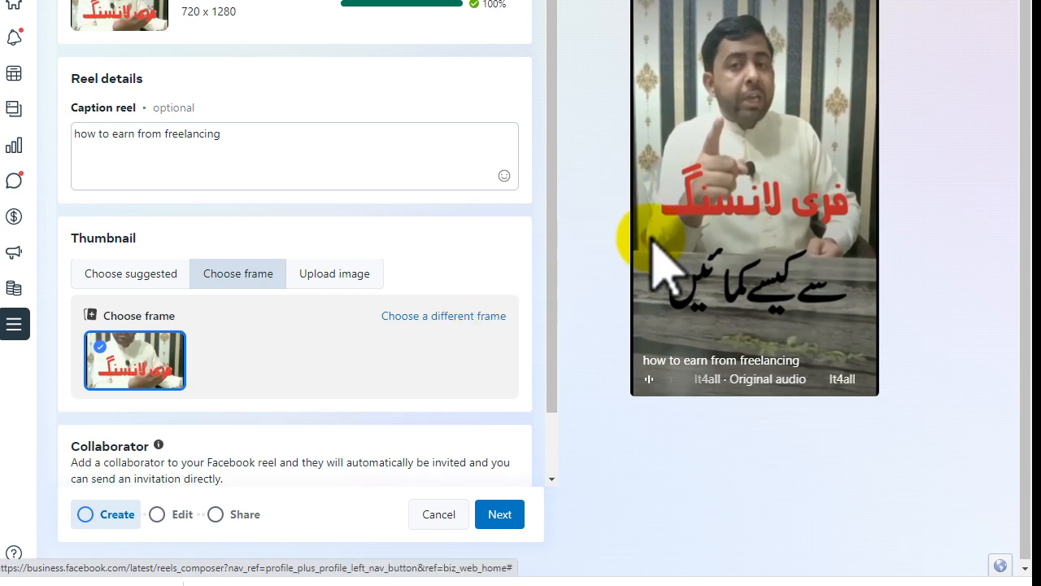
{"action": "left_click", "coordinate": [336, 275]}
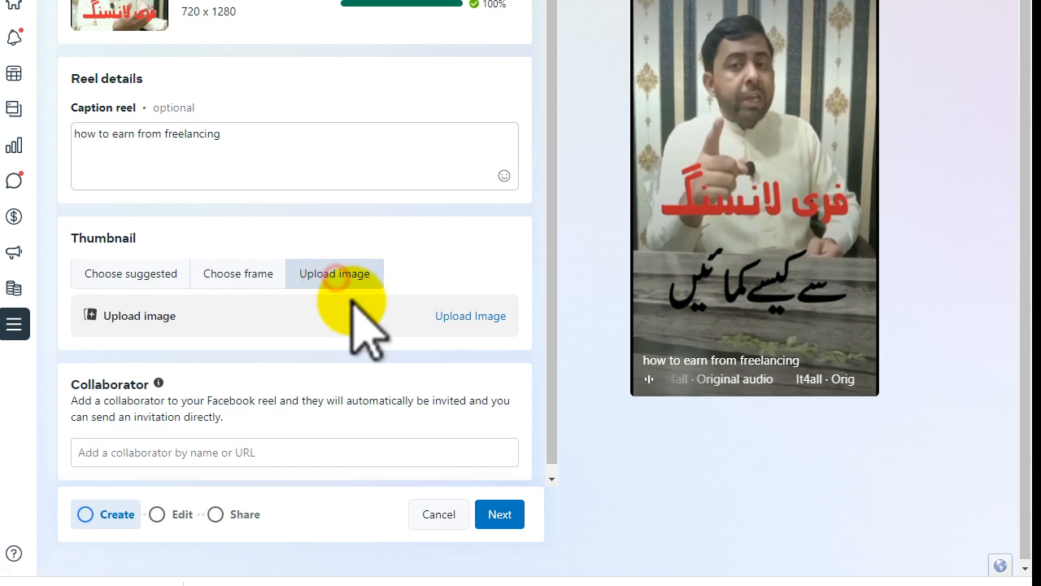
{"action": "left_click", "coordinate": [480, 316]}
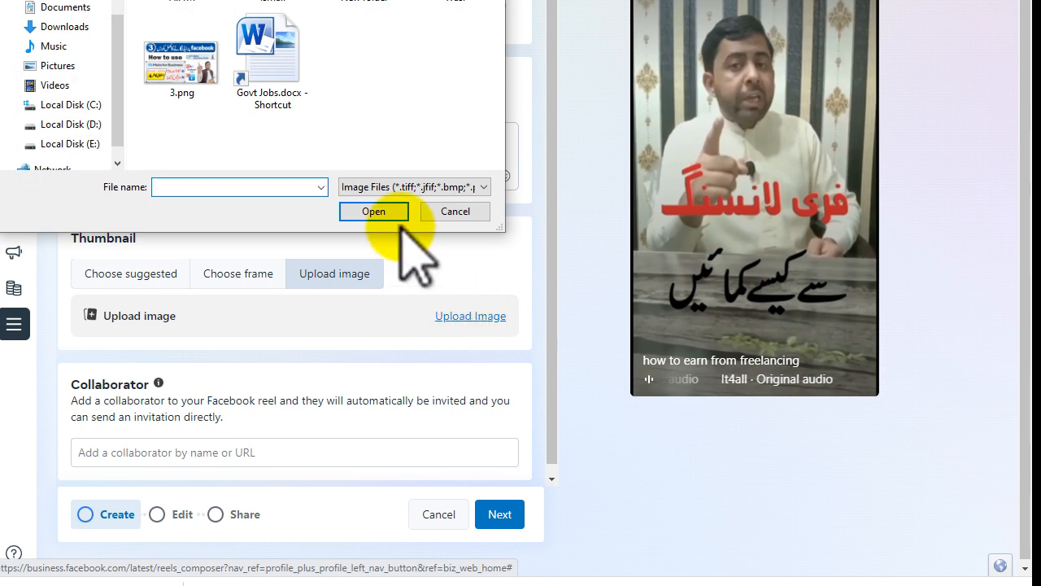
{"action": "left_click", "coordinate": [452, 213]}
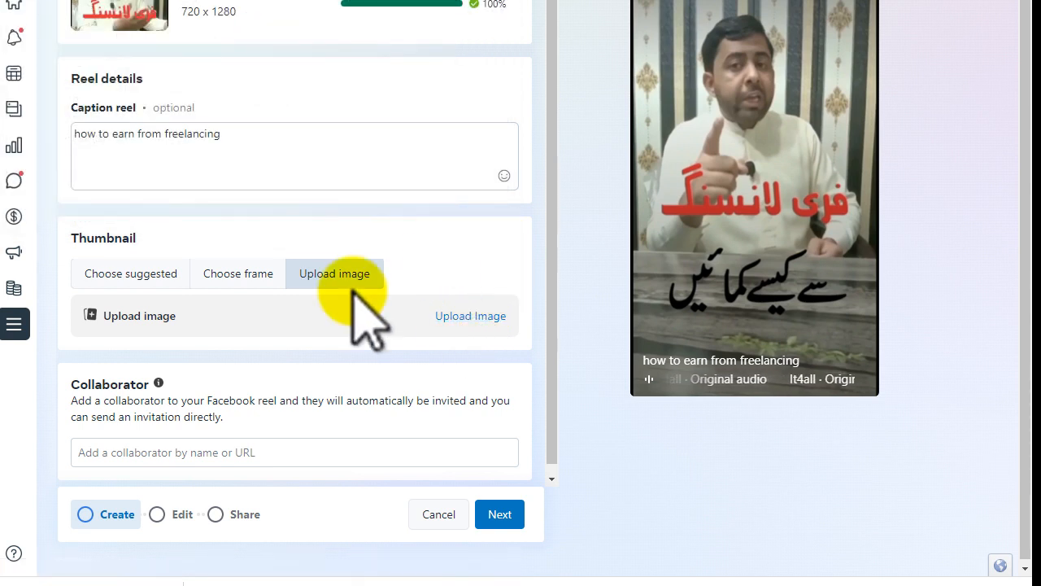
- Proceed to the reel's Edit stage and browse the suggested audio tracks
{"action": "left_click", "coordinate": [499, 514]}
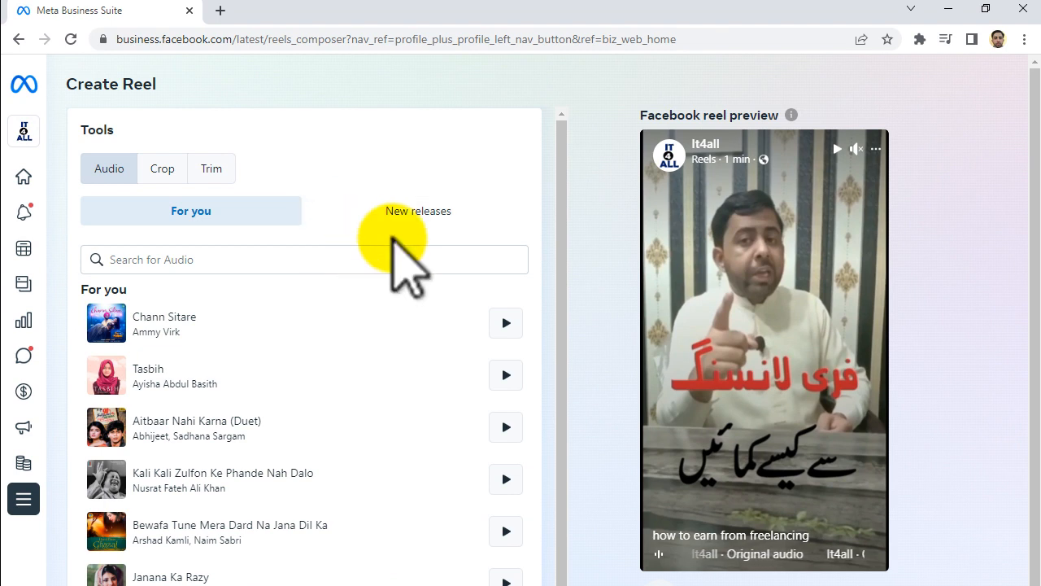
{"action": "scroll", "coordinate": [372, 321], "scroll_direction": "down", "scroll_amount": 6}
{"action": "scroll", "coordinate": [488, 326], "scroll_direction": "down", "scroll_amount": 4}
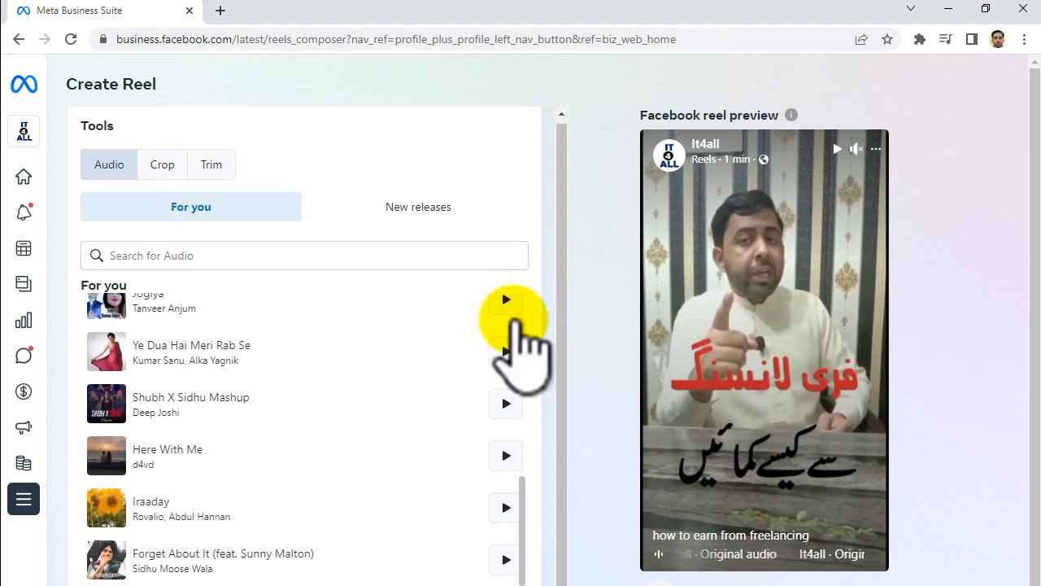
{"action": "scroll", "coordinate": [503, 389], "scroll_direction": "up", "scroll_amount": 8}
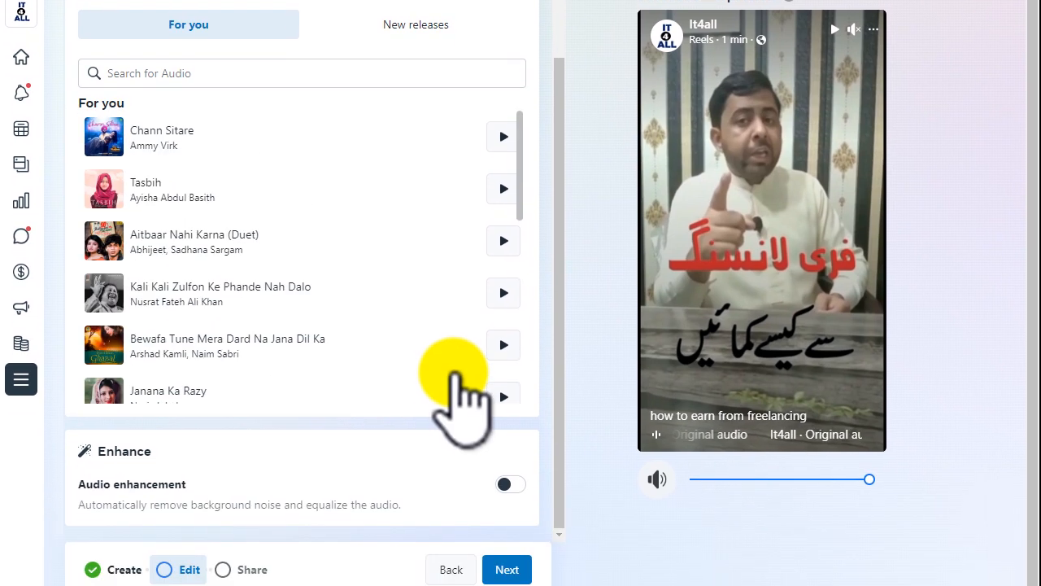
- Proceed to the reel's Share stage and publish the reel immediately
{"action": "scroll", "coordinate": [478, 579], "scroll_direction": "up", "scroll_amount": 1}
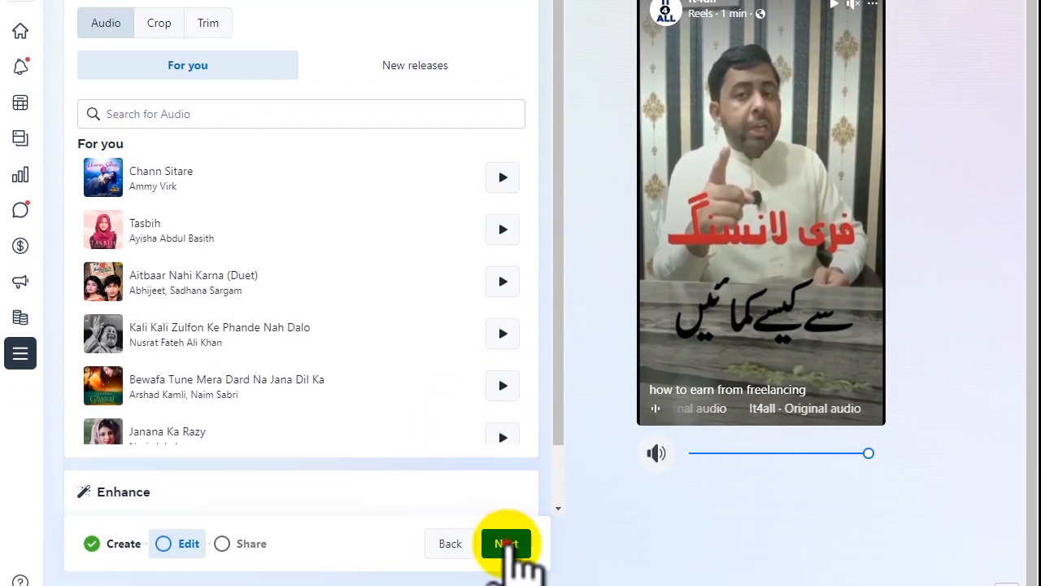
{"action": "left_click", "coordinate": [505, 542]}
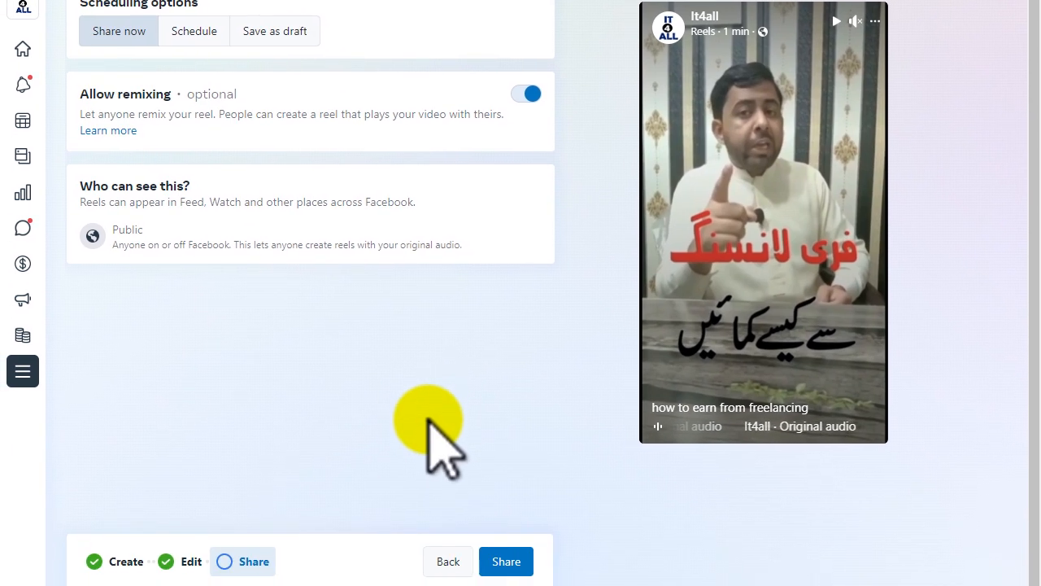
{"action": "left_click", "coordinate": [507, 560]}
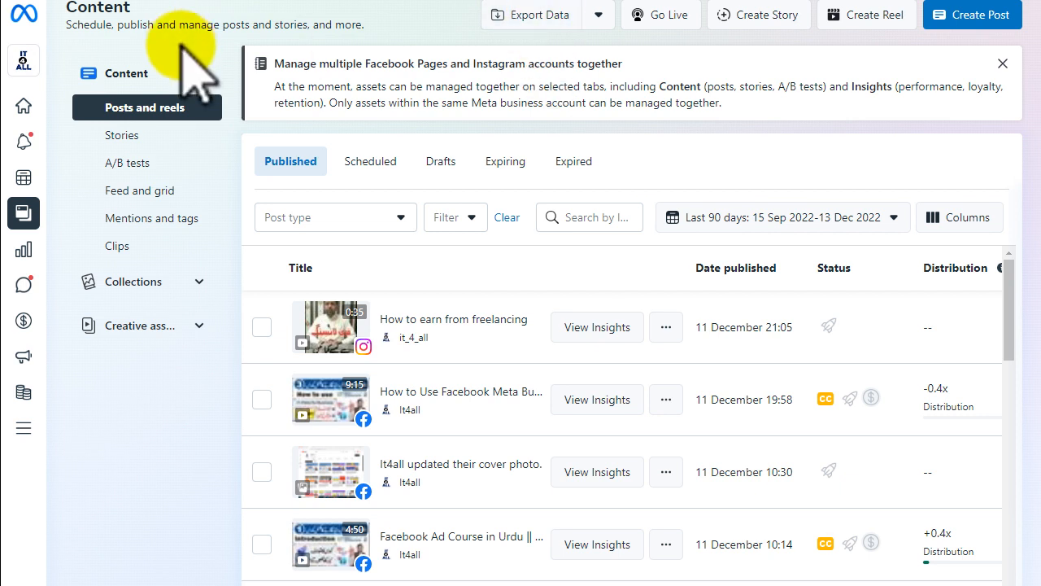
- Dismiss the notice about managing multiple Facebook Pages and Instagram accounts and return to the Home overview
{"action": "mouse_move", "coordinate": [41, 215]}
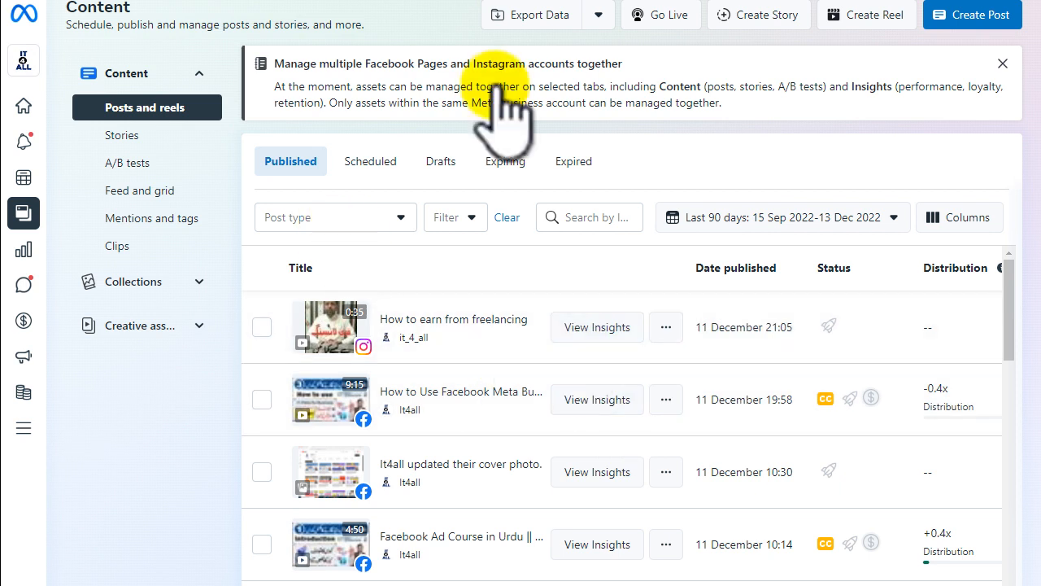
{"action": "left_click", "coordinate": [1003, 63]}
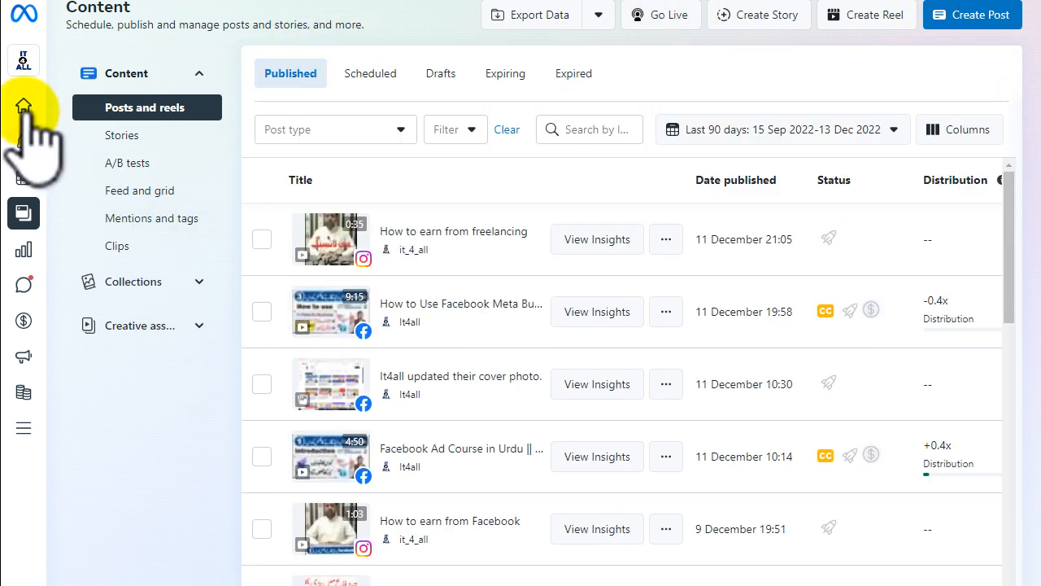
{"action": "left_click", "coordinate": [49, 105]}
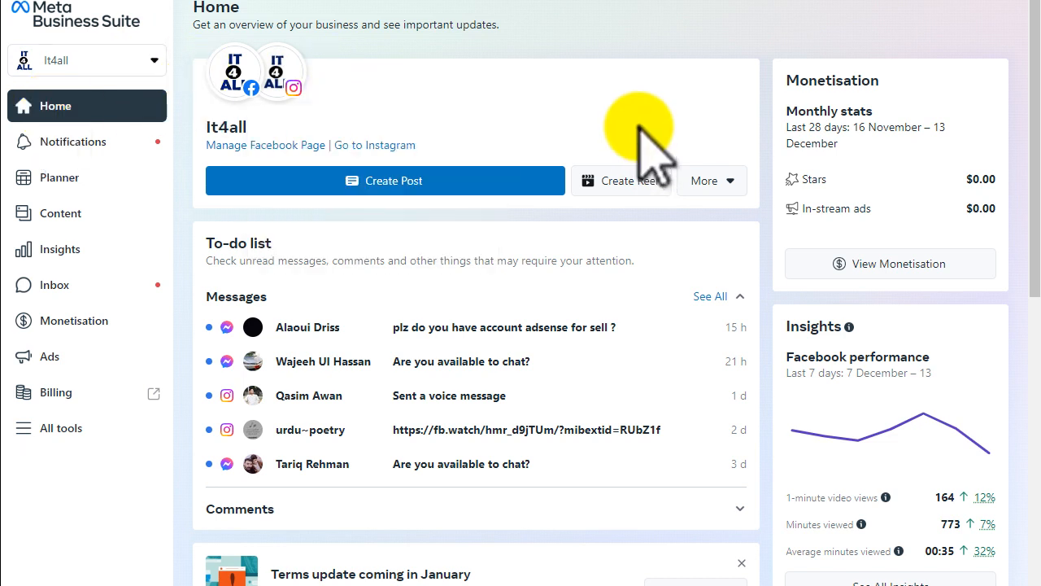
- Start a new story shared to both the It4all Facebook page and the it_4_all Instagram account
{"action": "left_click", "coordinate": [722, 180]}
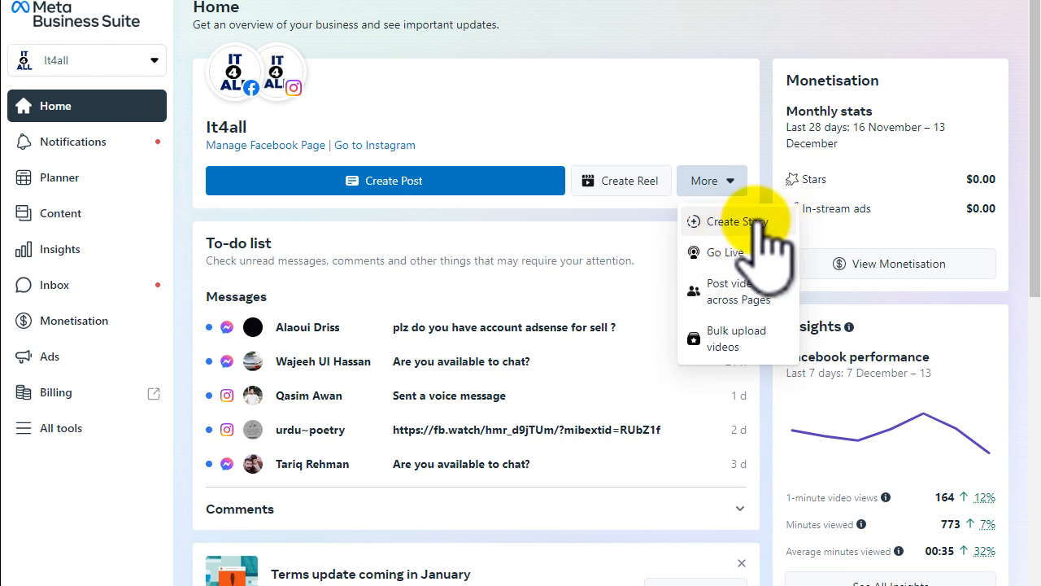
{"action": "left_click", "coordinate": [704, 219]}
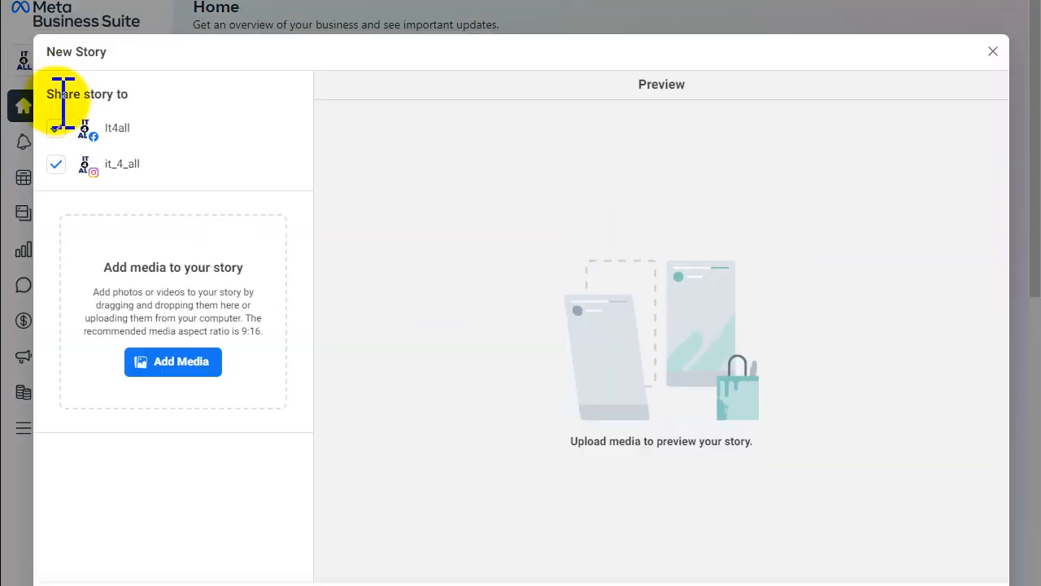
{"action": "left_click_drag", "start_coordinate": [44, 94], "coordinate": [130, 95]}
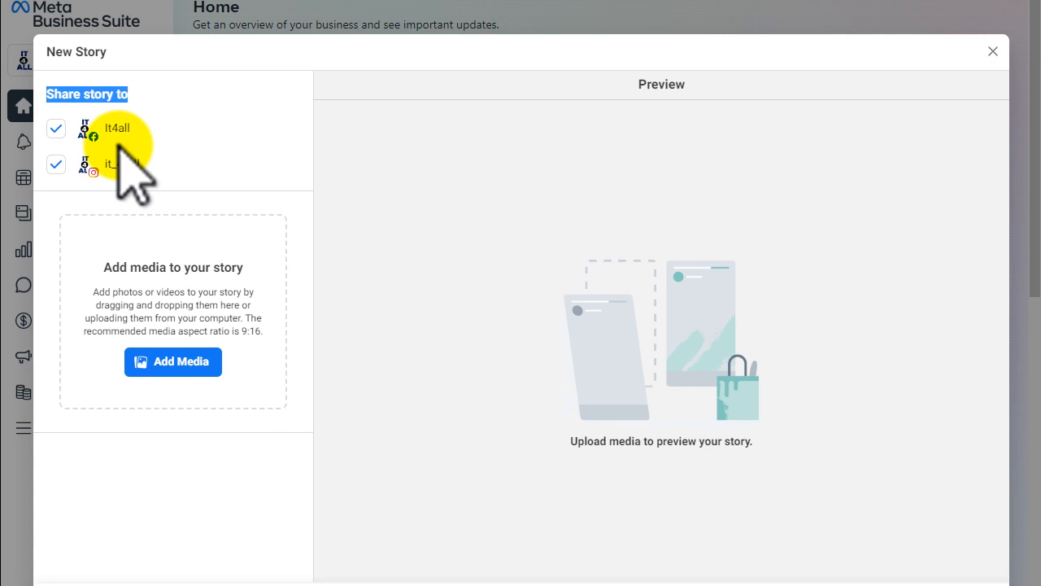
{"action": "left_click", "coordinate": [57, 165]}
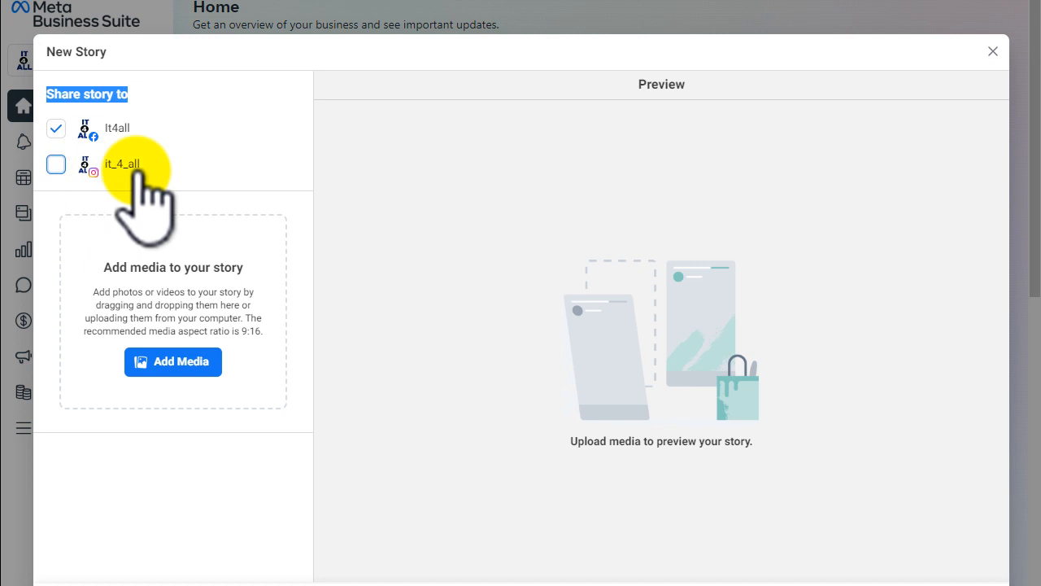
{"action": "left_click", "coordinate": [55, 164]}
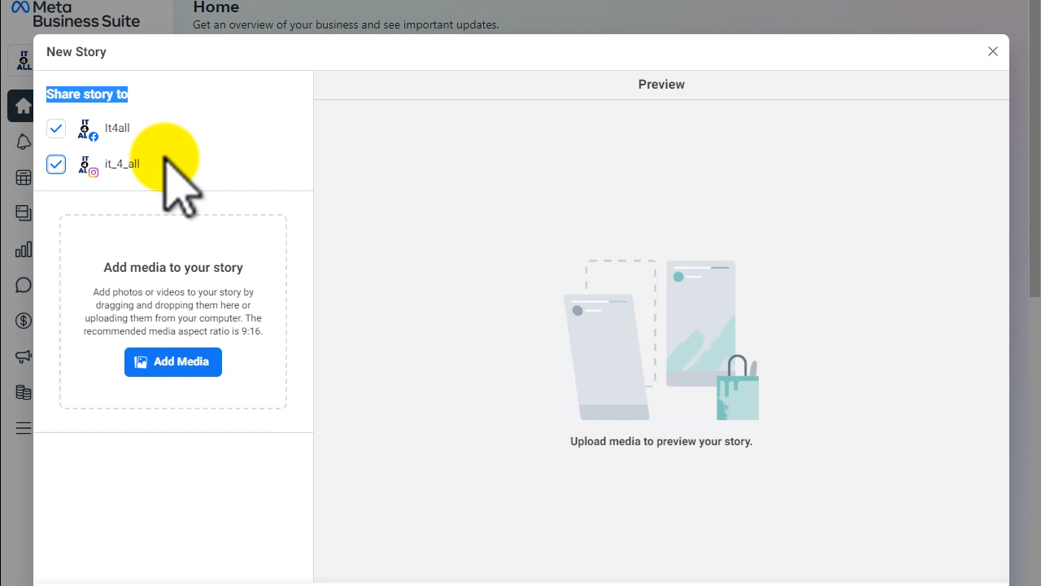
- Add the image 3-compressed.jpg from the Downloads folder as the story's media
{"action": "left_click", "coordinate": [171, 363]}
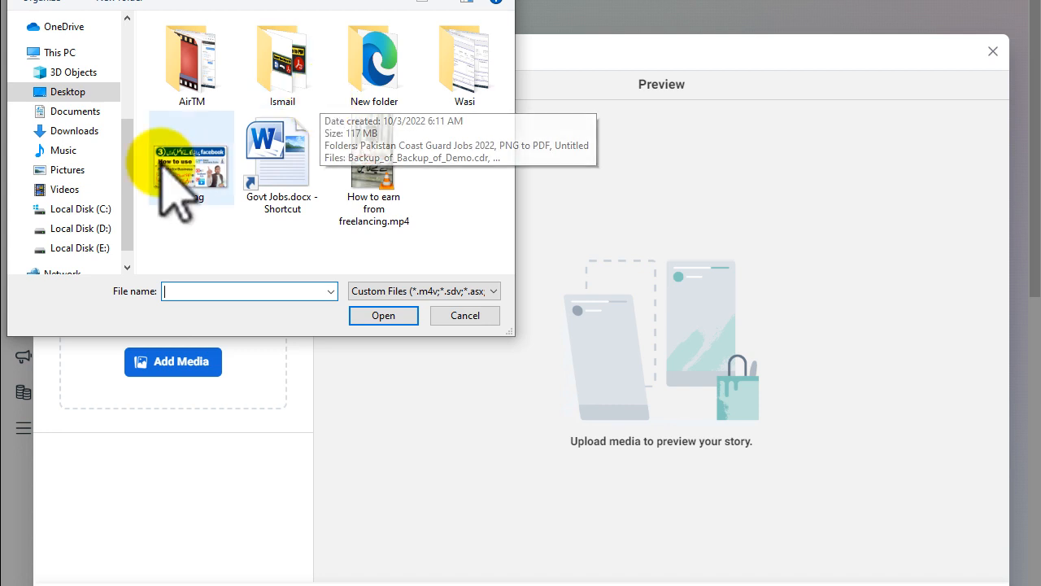
{"action": "left_click", "coordinate": [81, 132]}
{"action": "scroll", "coordinate": [326, 163], "scroll_direction": "down", "scroll_amount": 1}
{"action": "scroll", "coordinate": [317, 171], "scroll_direction": "down", "scroll_amount": 3}
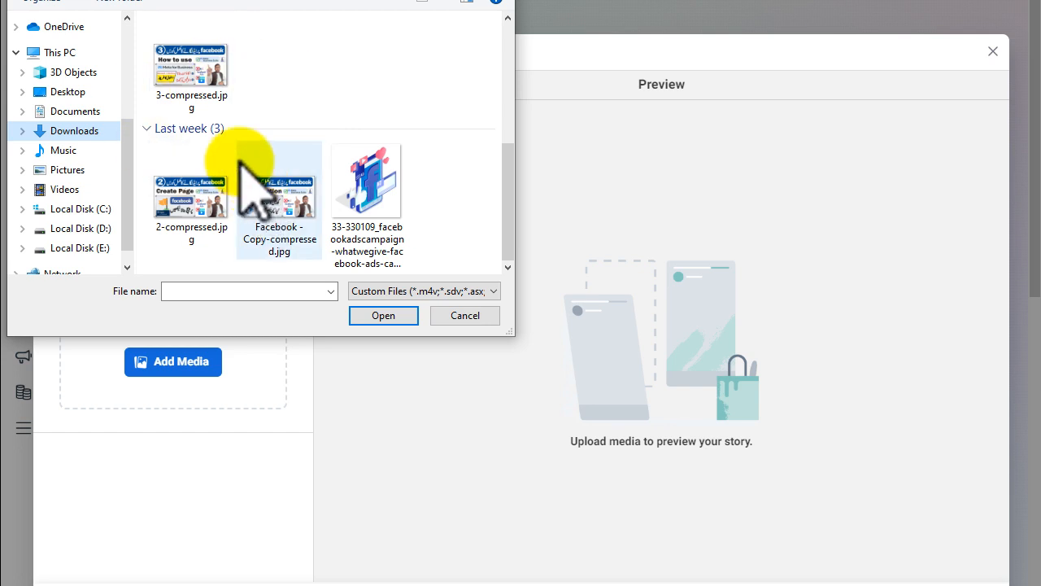
{"action": "double_click", "coordinate": [190, 75]}
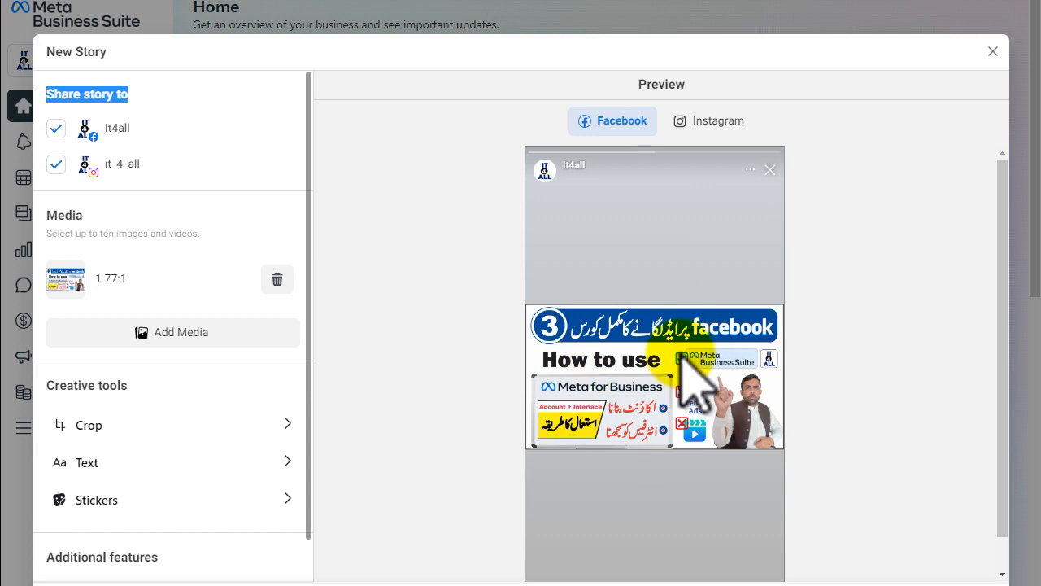
- Switch the story preview to Instagram and open the swipe-up link's web link for editing
{"action": "left_click", "coordinate": [720, 120]}
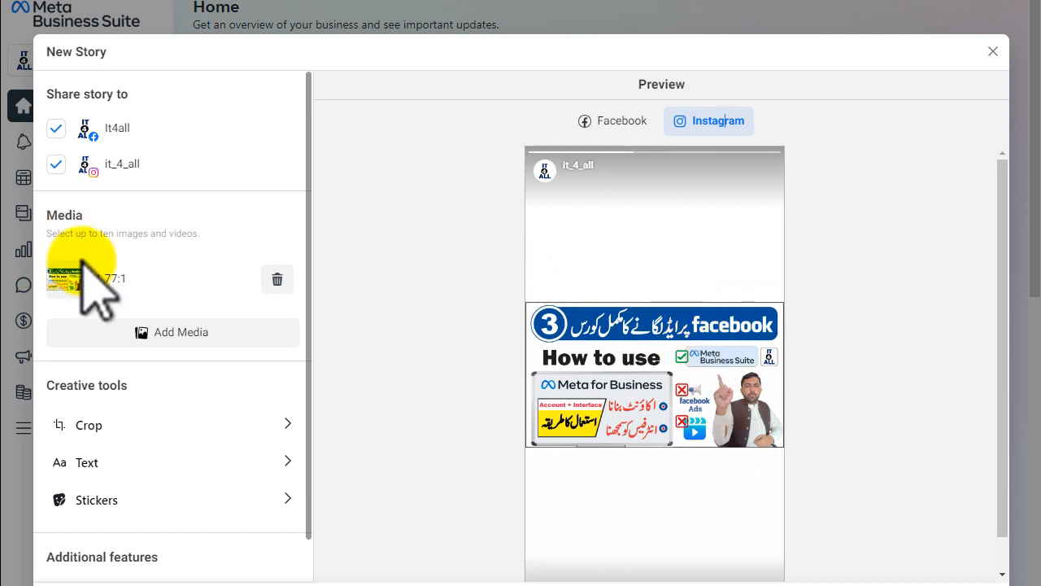
{"action": "scroll", "coordinate": [166, 293], "scroll_direction": "down", "scroll_amount": 1}
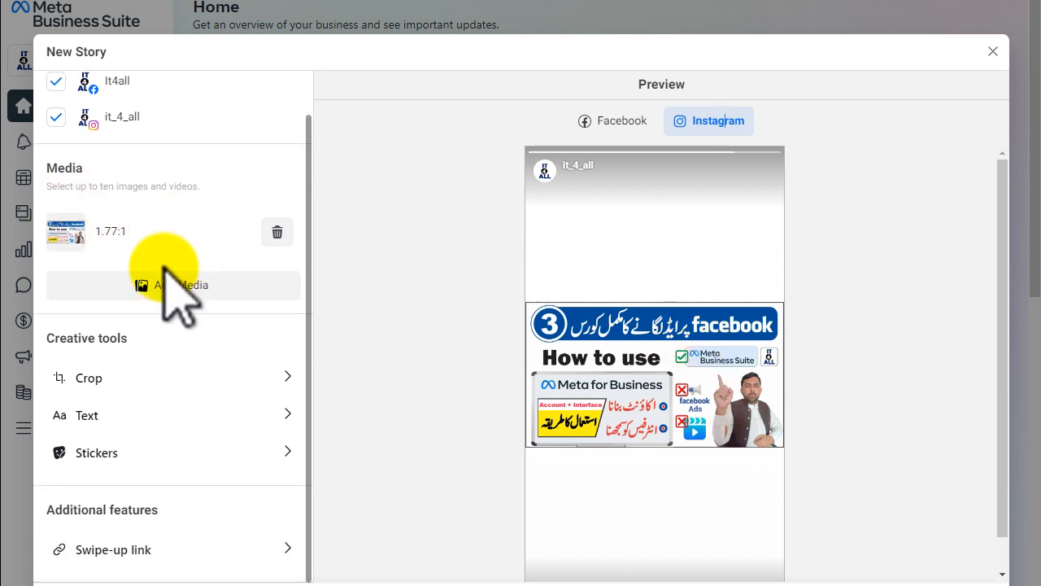
{"action": "left_click", "coordinate": [147, 551]}
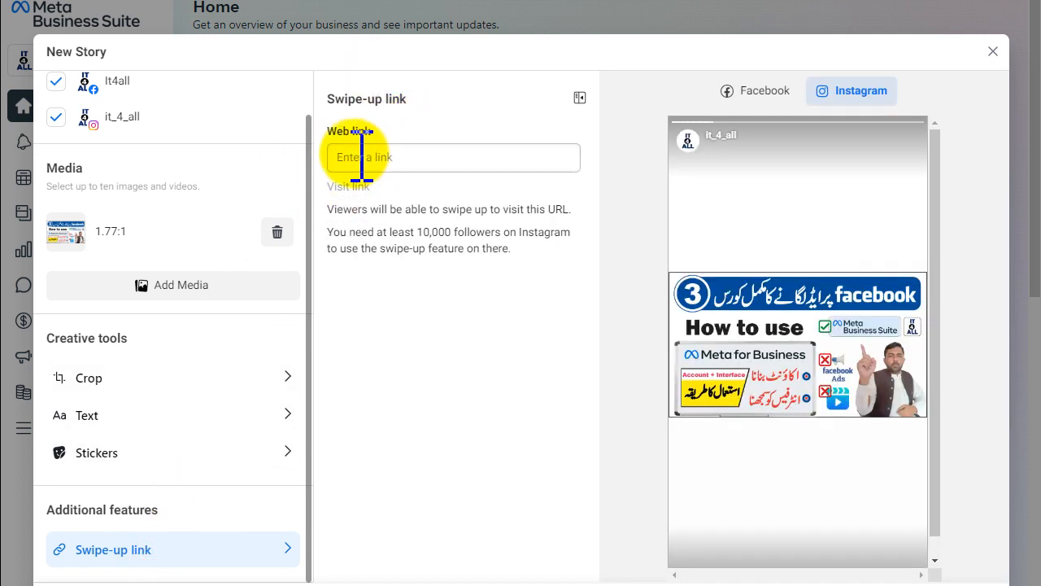
{"action": "left_click_drag", "start_coordinate": [323, 131], "coordinate": [373, 133]}
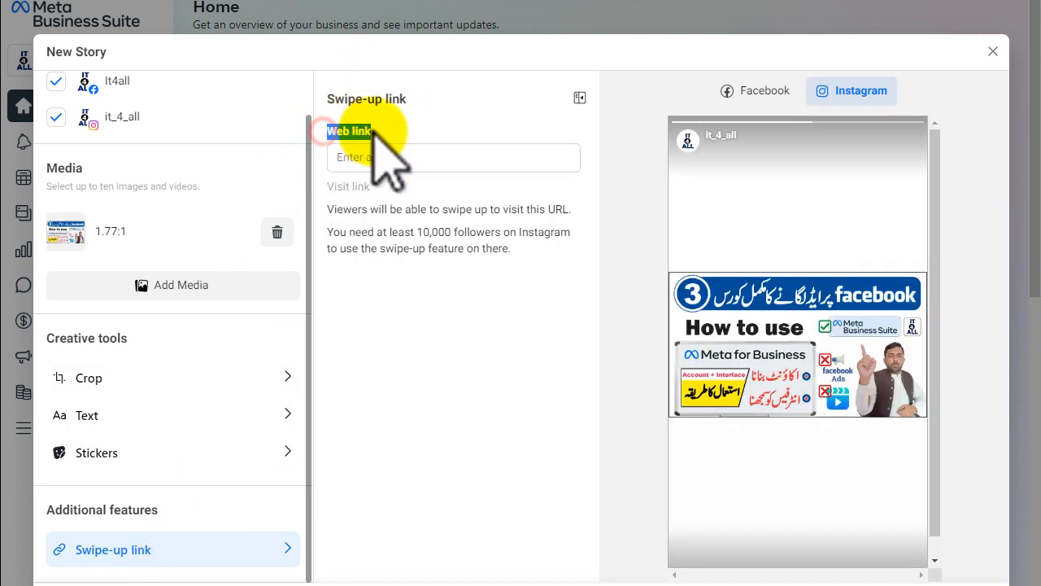
{"action": "left_click", "coordinate": [371, 157]}
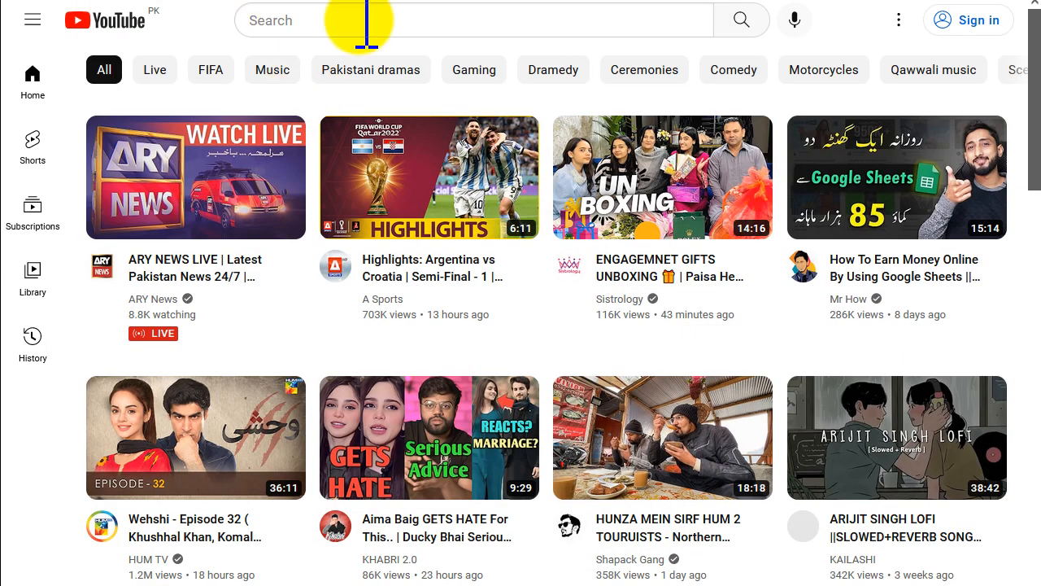
- Search YouTube for "it4all" and copy the link of the "How to Use Facebook Meta Business Suite in Urdu" video
{"action": "left_click", "coordinate": [304, 20]}
{"action": "type", "text": "it4all"}
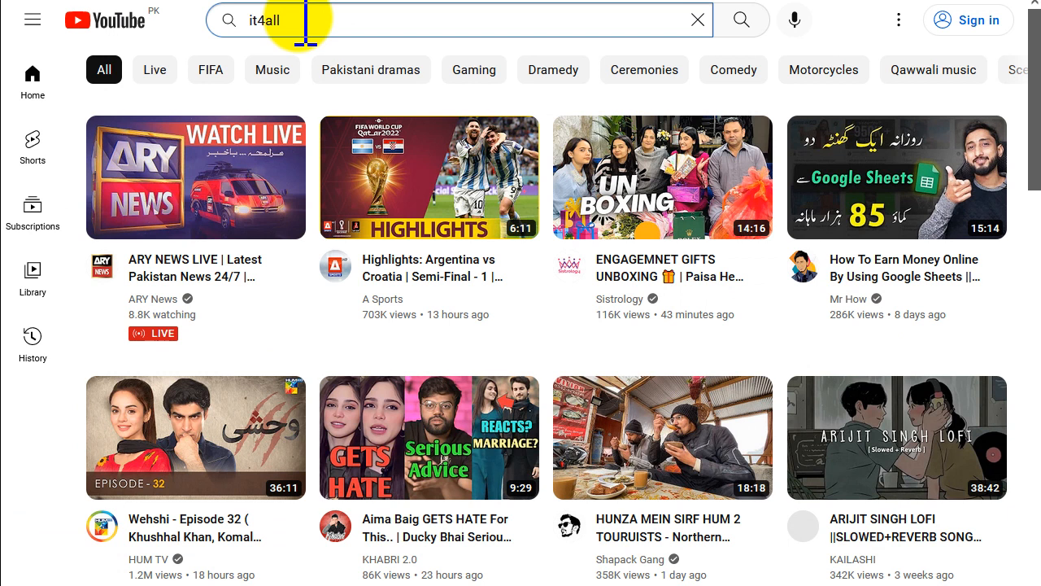
{"action": "key", "text": "Return"}
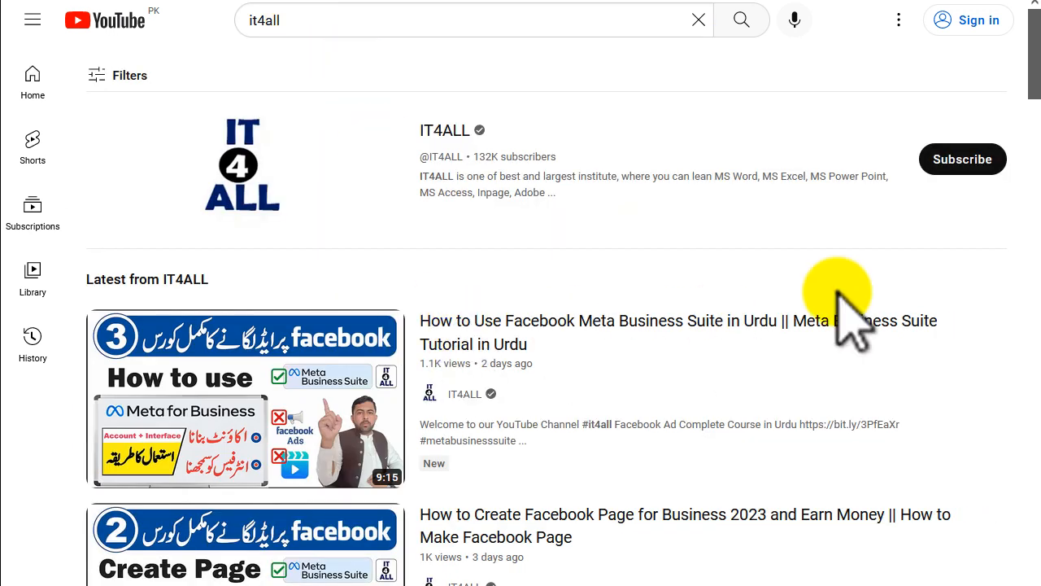
{"action": "right_click", "coordinate": [281, 346]}
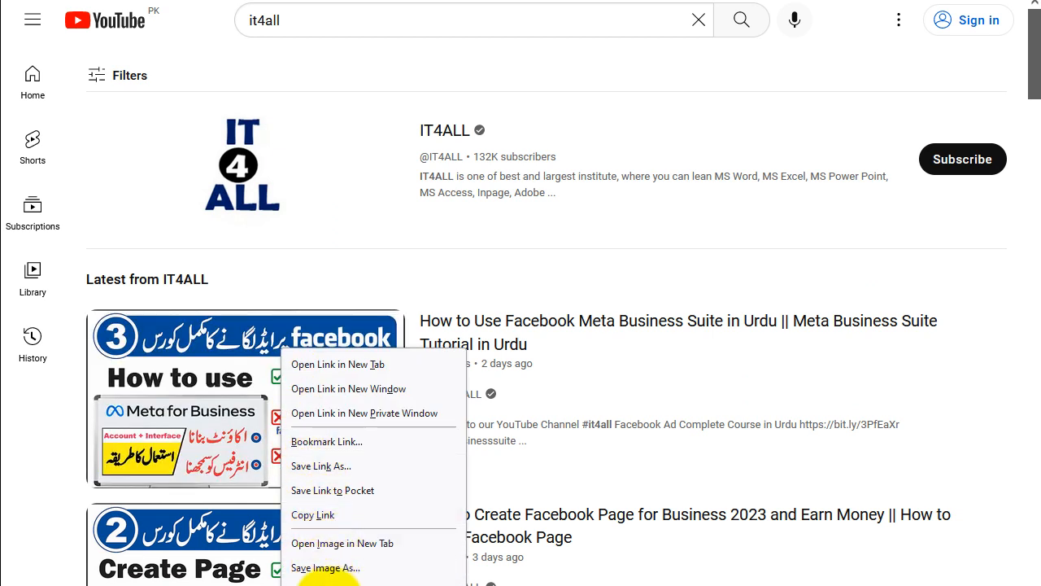
{"action": "left_click", "coordinate": [313, 514]}
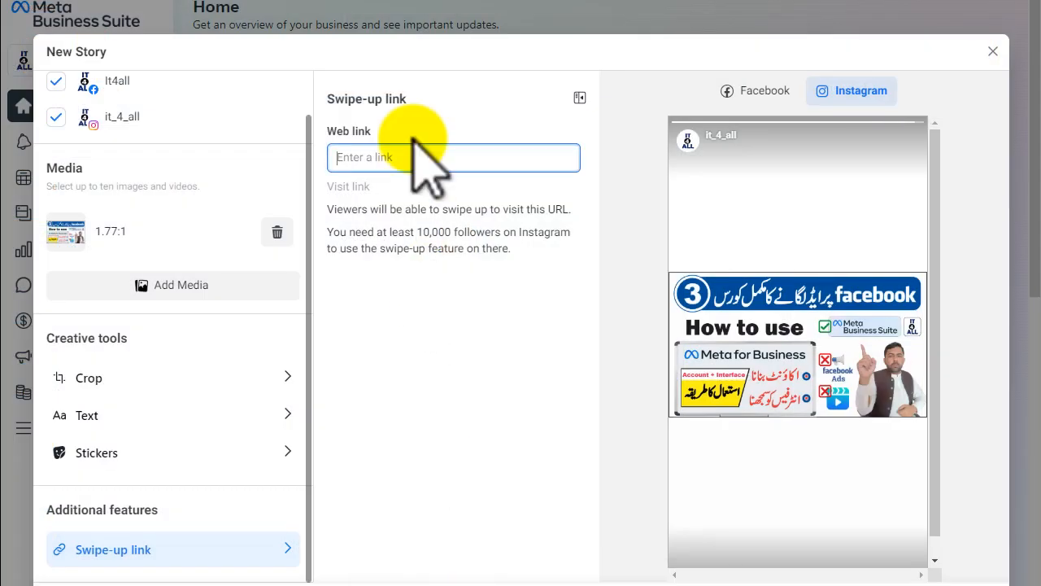
{"action": "type", "text": "https://www.youtube.com/watch?v=z1_gCfmjR9E"}
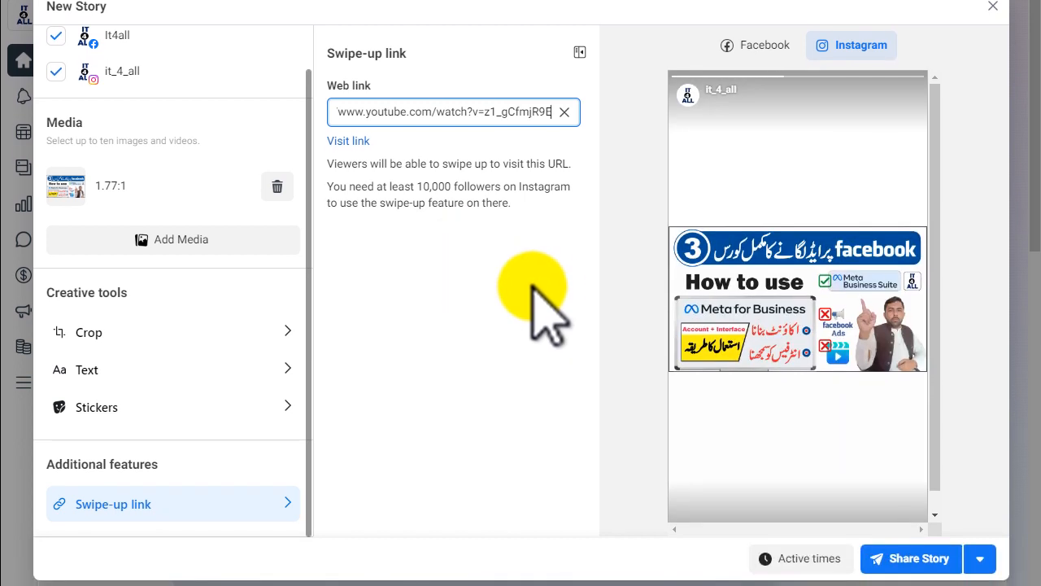
{"action": "left_click", "coordinate": [928, 558]}
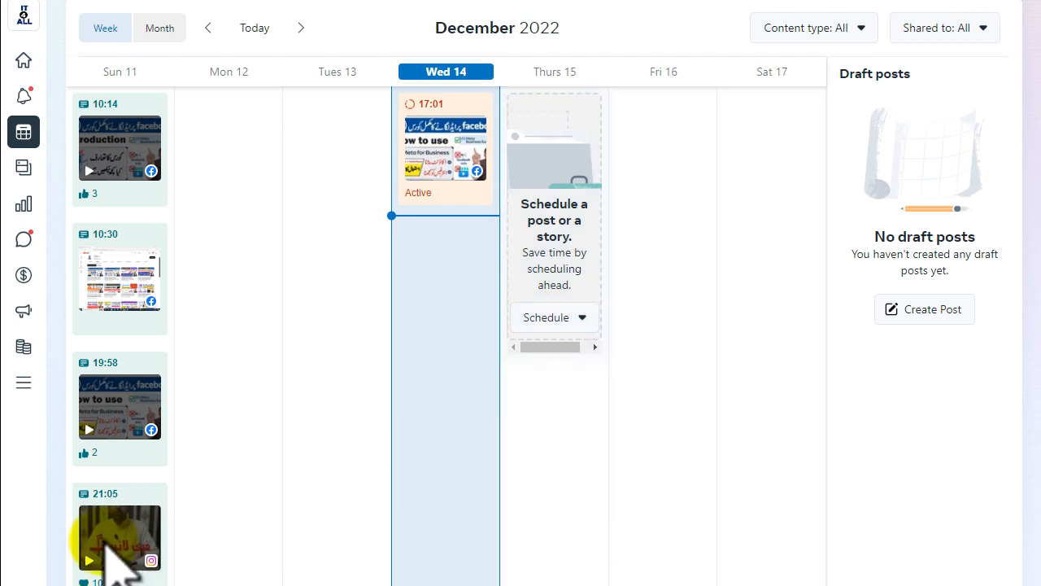
- Review the published posts and reels and the active stories in Content, and return to the Home overview
{"action": "mouse_move", "coordinate": [24, 45]}
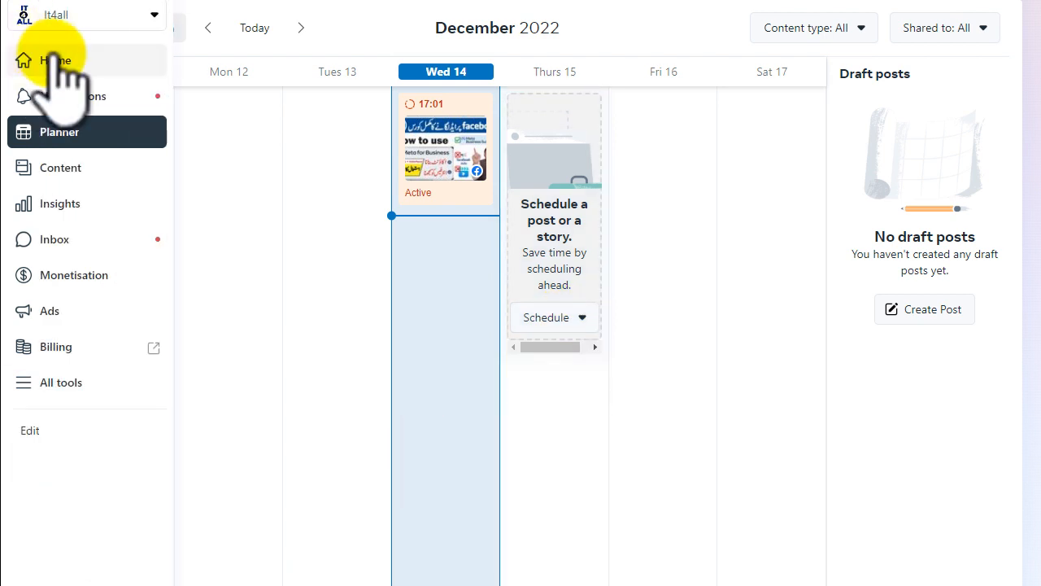
{"action": "left_click", "coordinate": [55, 56]}
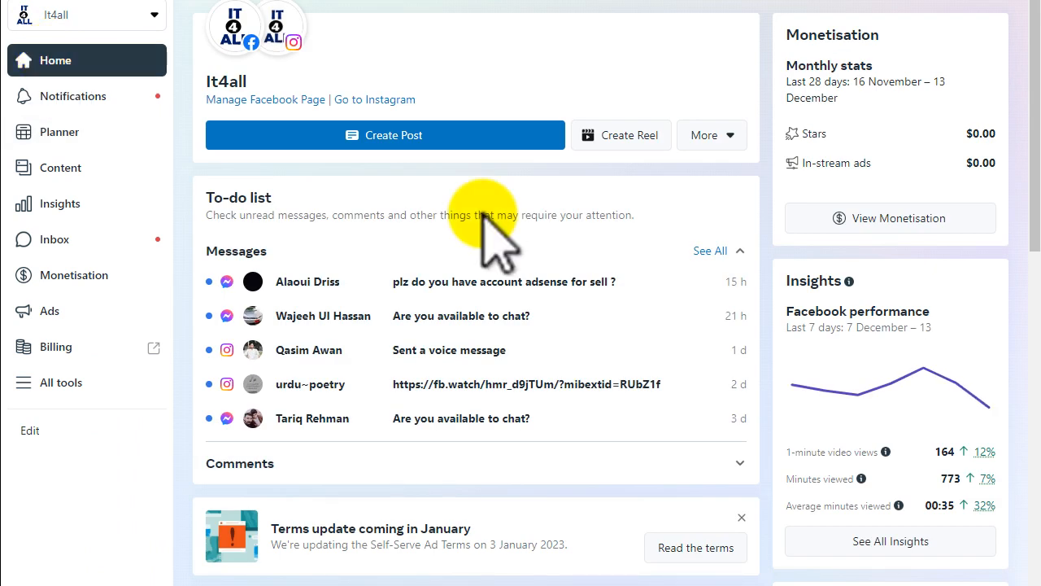
{"action": "left_click", "coordinate": [72, 169]}
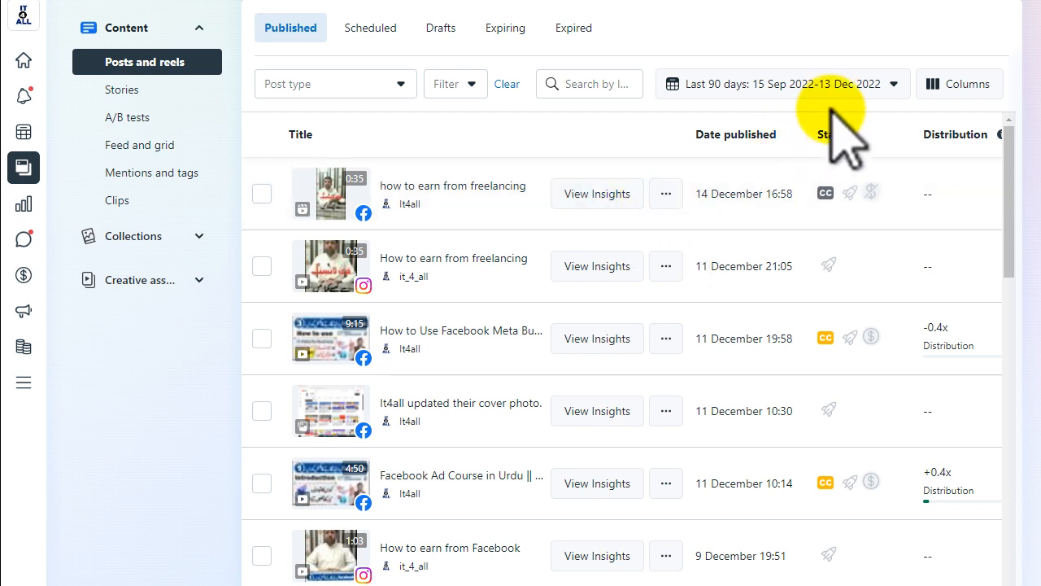
{"action": "left_click", "coordinate": [122, 91]}
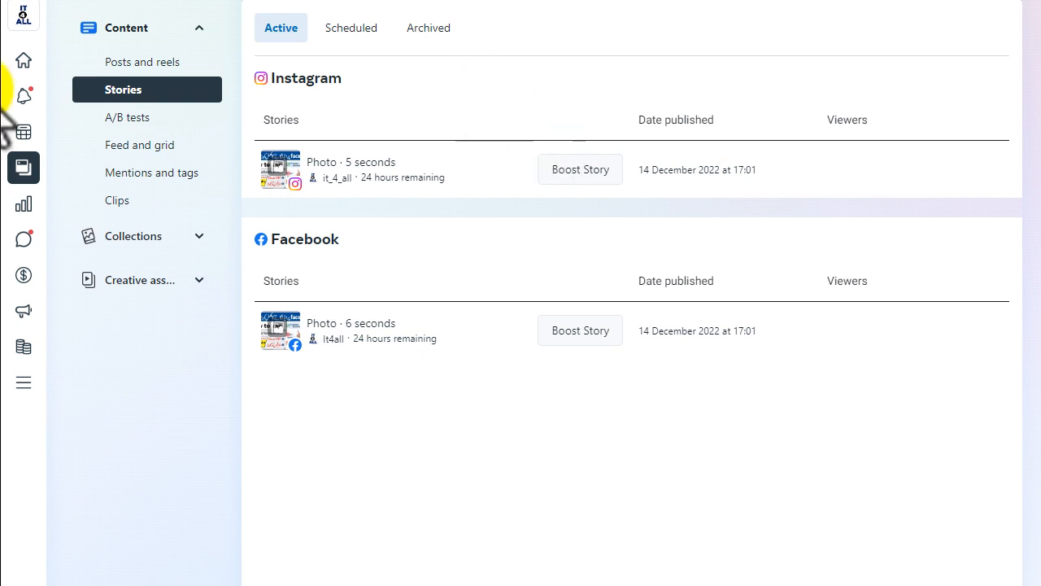
{"action": "left_click", "coordinate": [49, 62]}
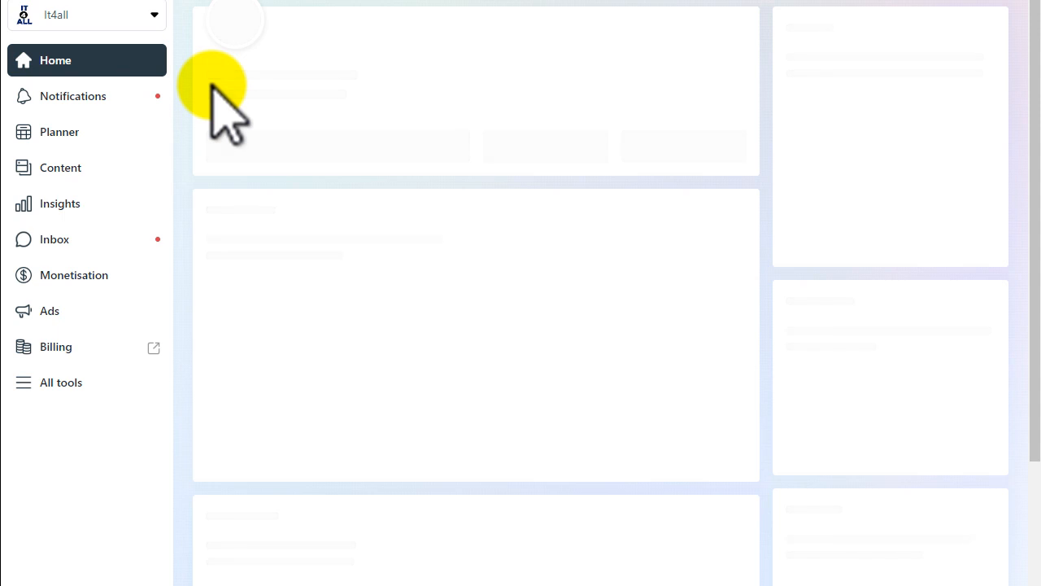